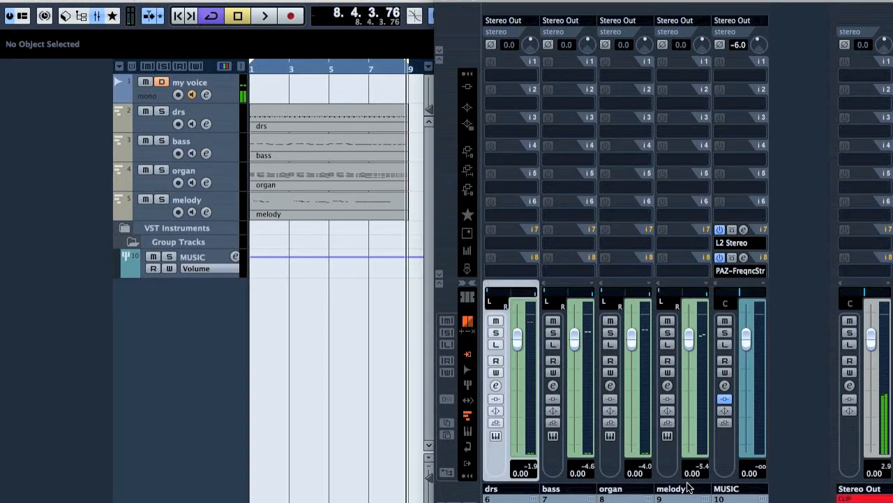
Step: Route the outputs of the drs, bass, organ and melody channels together to the MUSIC group
shift+click(688, 485)
click(504, 21)
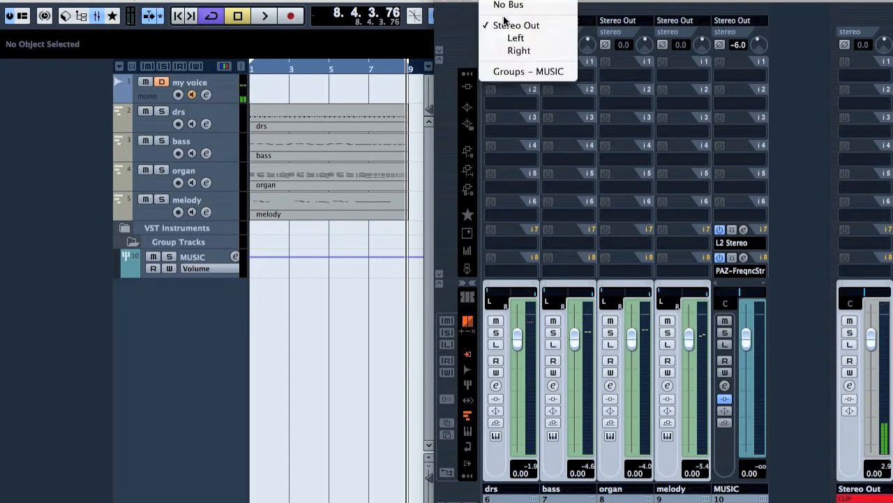
click(537, 70)
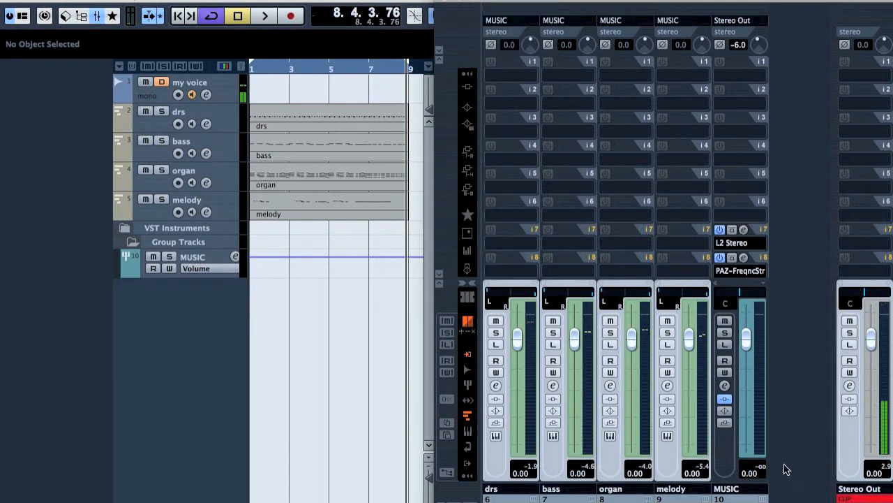
Step: Check the L2 Stereo settings on the MUSIC channel and play the project briefly from the start
click(744, 228)
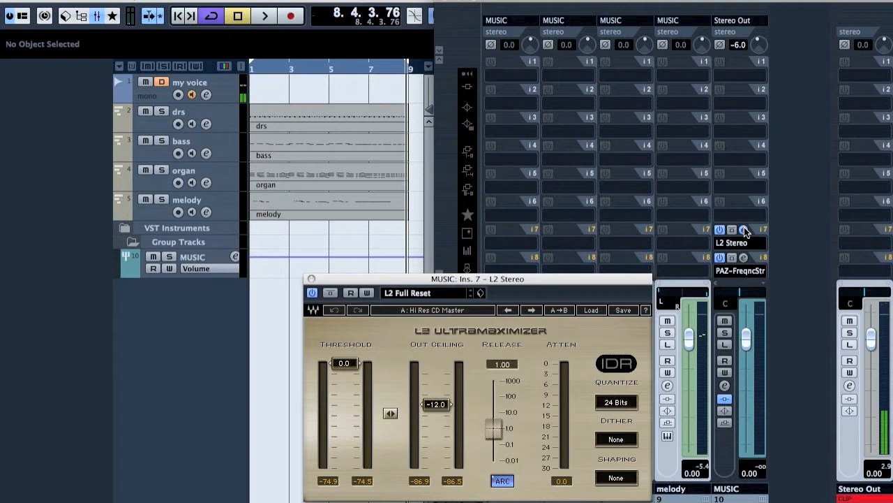
click(744, 228)
key(KP_Decimal)
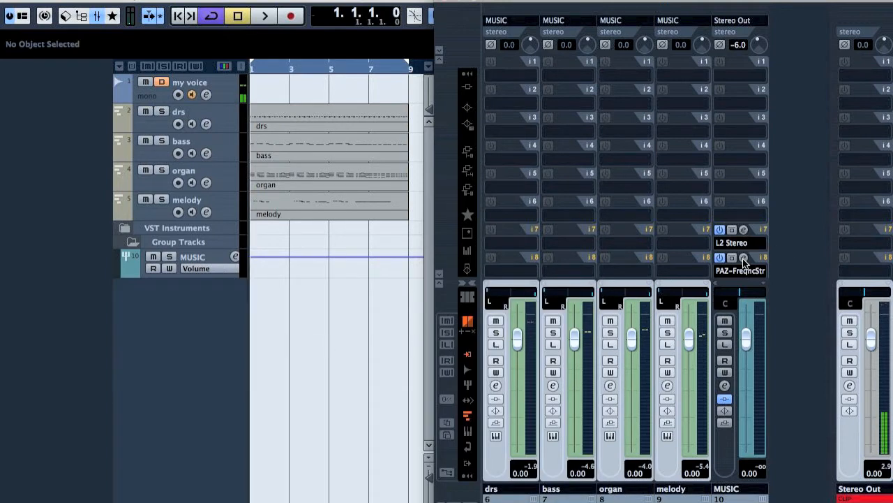
key(space)
key(space)
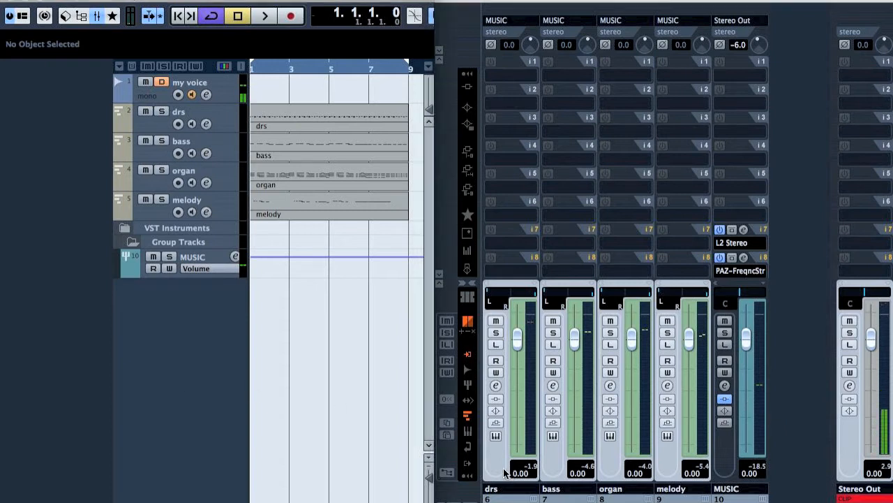
Step: Solo the drs channel, play a short passage from the start, and release the solo
click(496, 333)
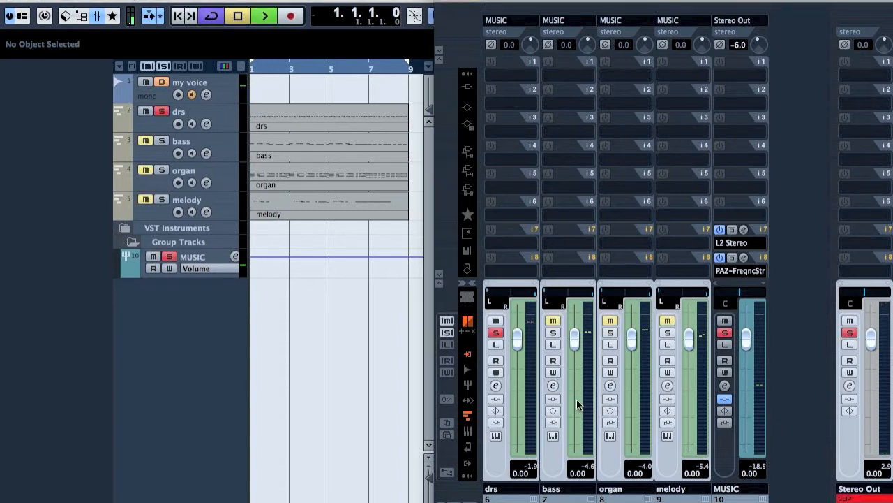
key(space)
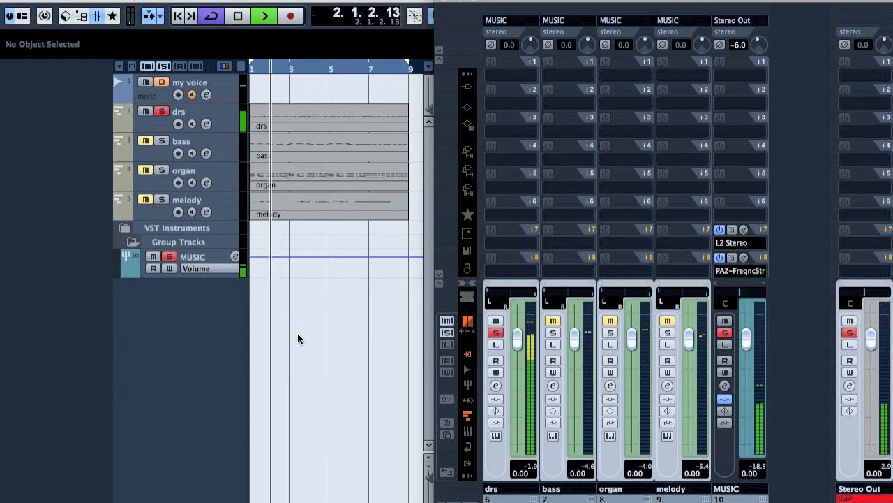
key(space)
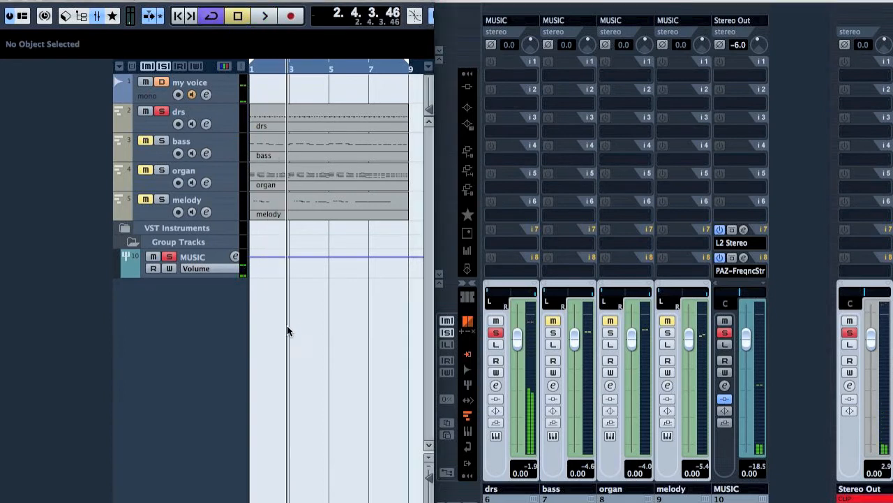
key(period)
click(161, 111)
Step: Solo the bass track, listen to a short passage from the start, and release the solo
click(161, 141)
key(space)
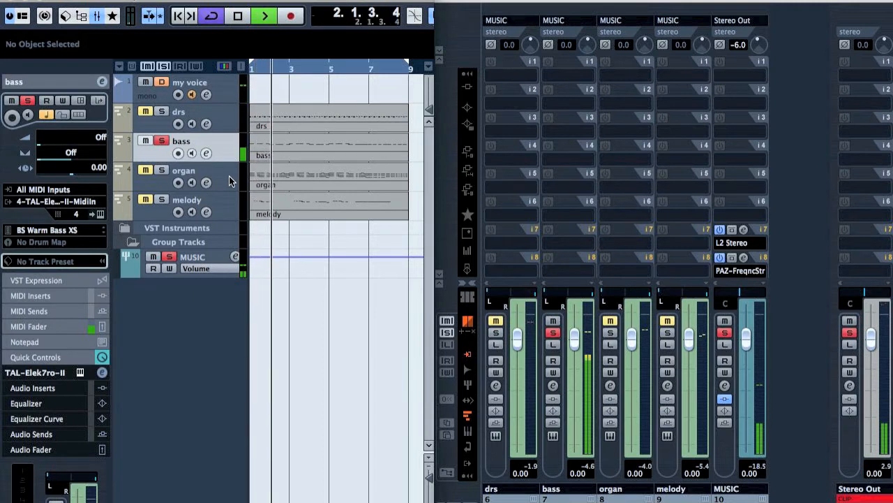
key(space)
click(161, 140)
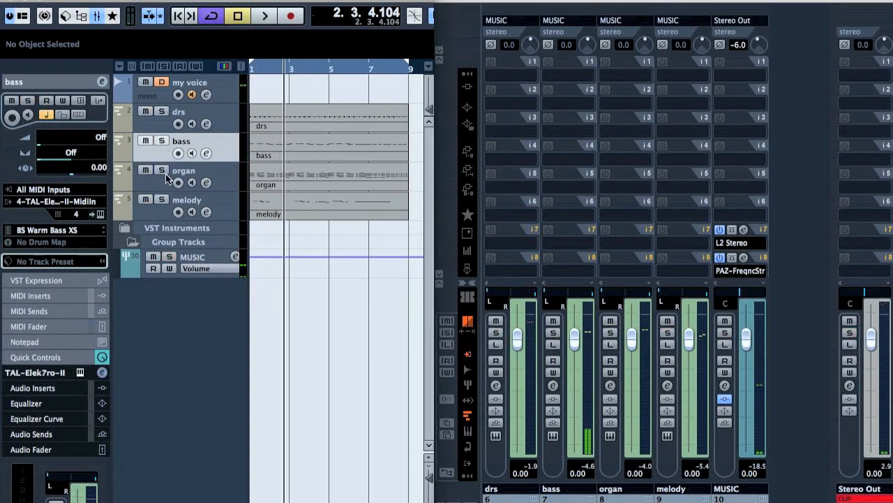
Step: Solo the organ track, listen to a short passage from the start, and release the solo
click(160, 171)
key(period)
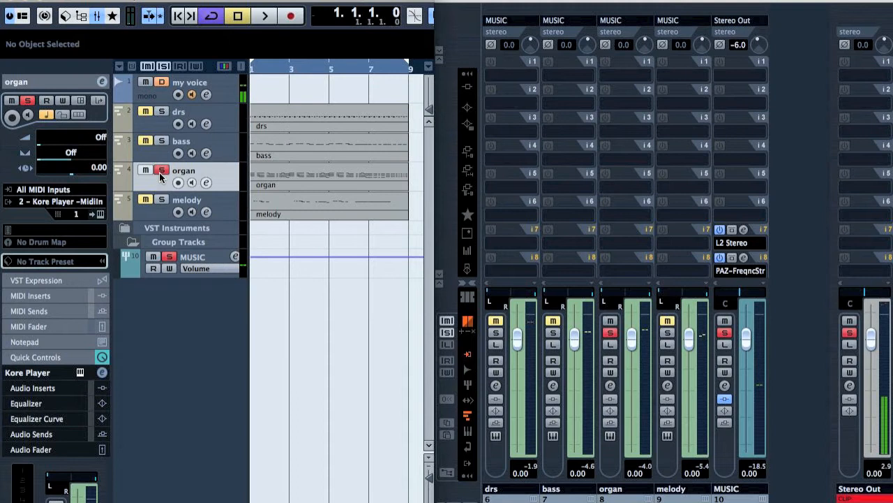
key(space)
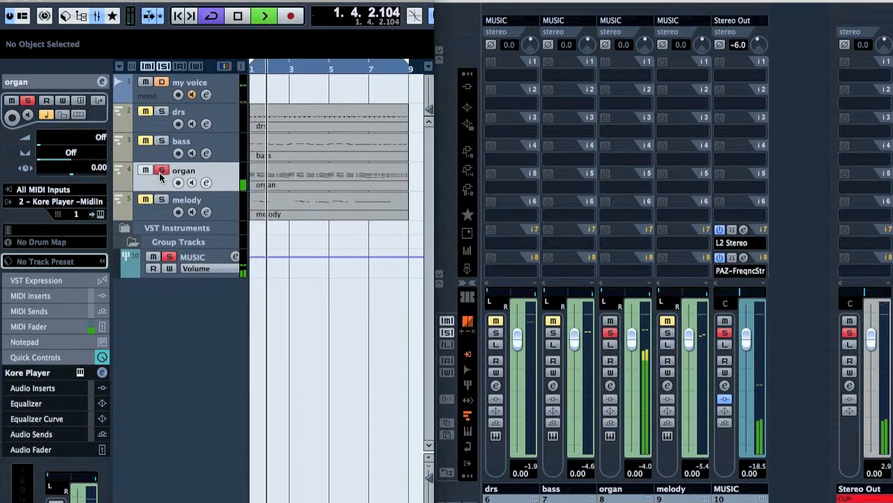
key(space)
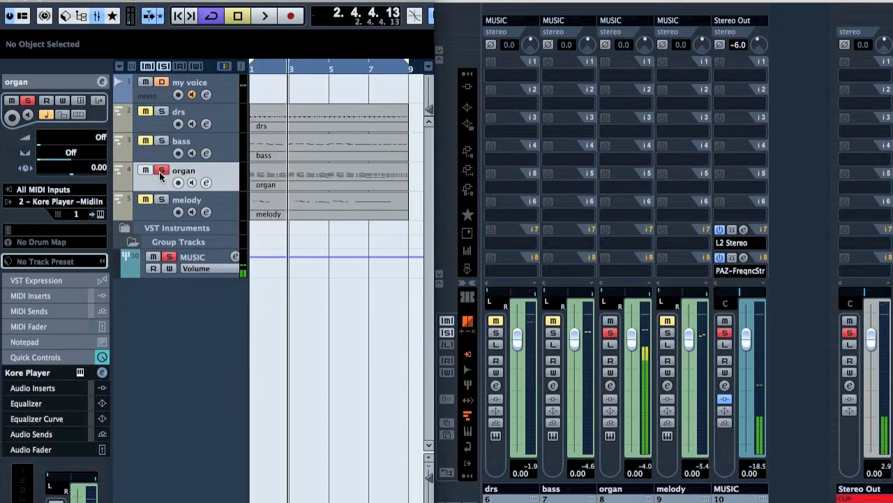
click(160, 171)
Step: Solo the melody track, listen to a few bars from the start, and release the solo
click(162, 200)
key(period)
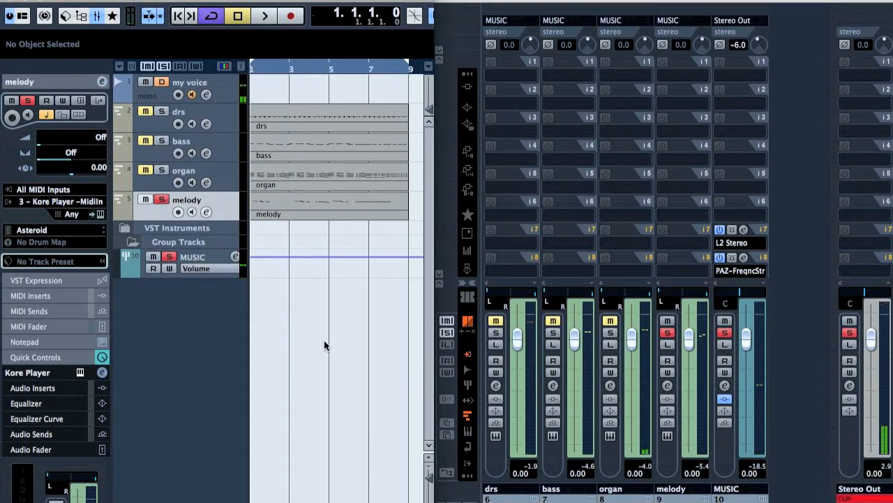
key(space)
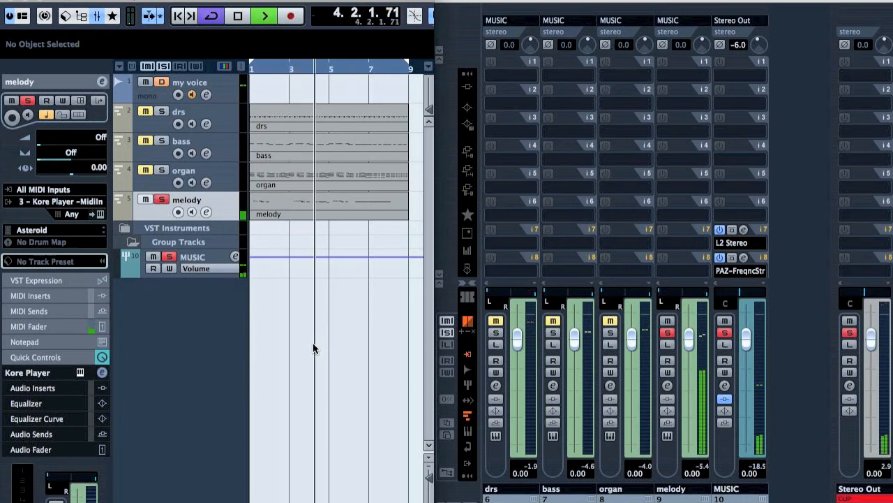
key(space)
key(period)
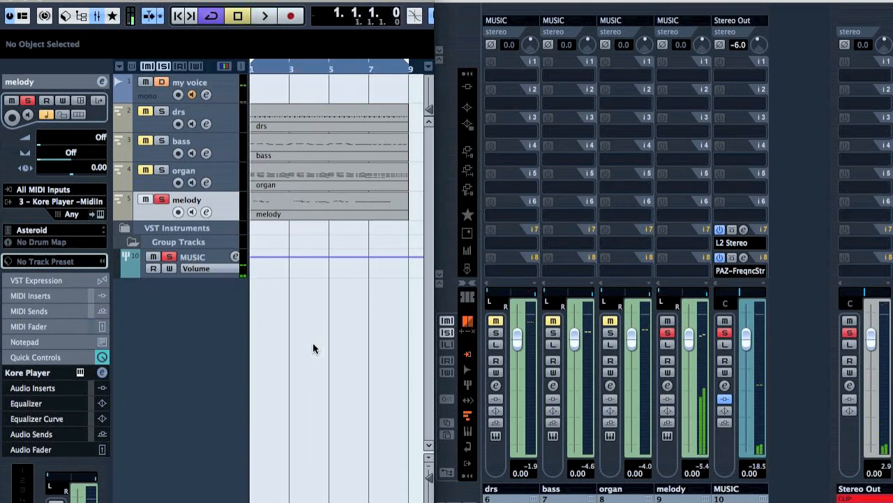
click(162, 199)
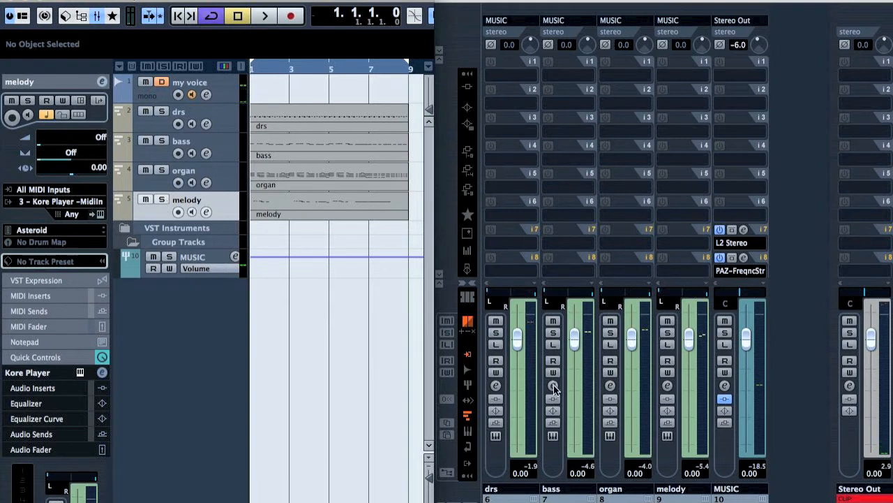
Step: Solo the bass channel and lower the drs, organ and melody faders all the way to -oo
click(553, 333)
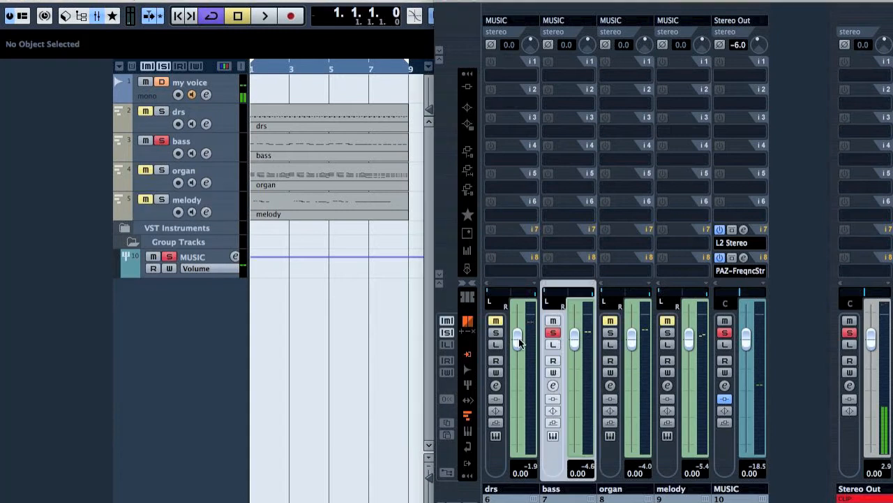
drag(518, 340, 525, 478)
drag(698, 340, 690, 441)
ctrl+click(573, 360)
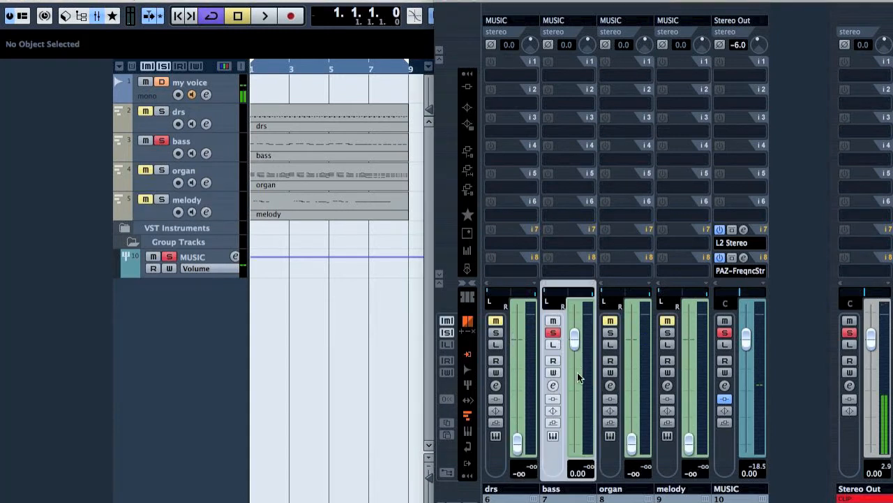
Step: Play the soloed bass to check its level and lower its fader to -3.61
key(space)
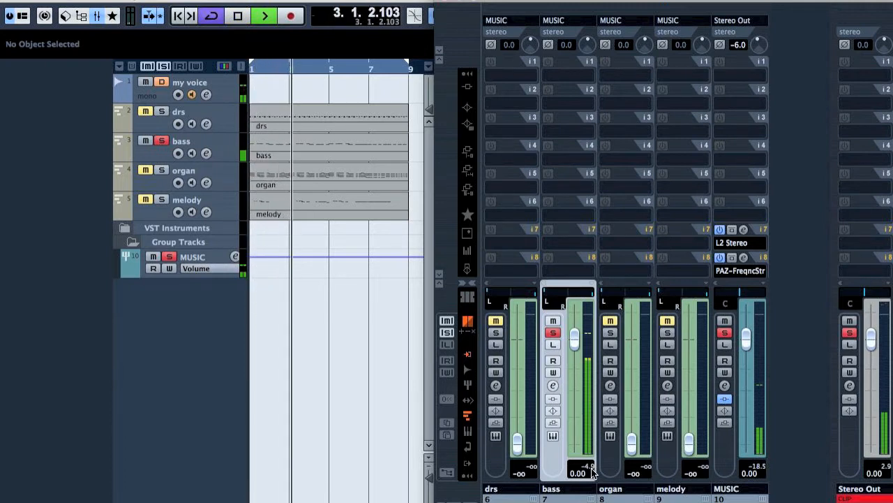
key(space)
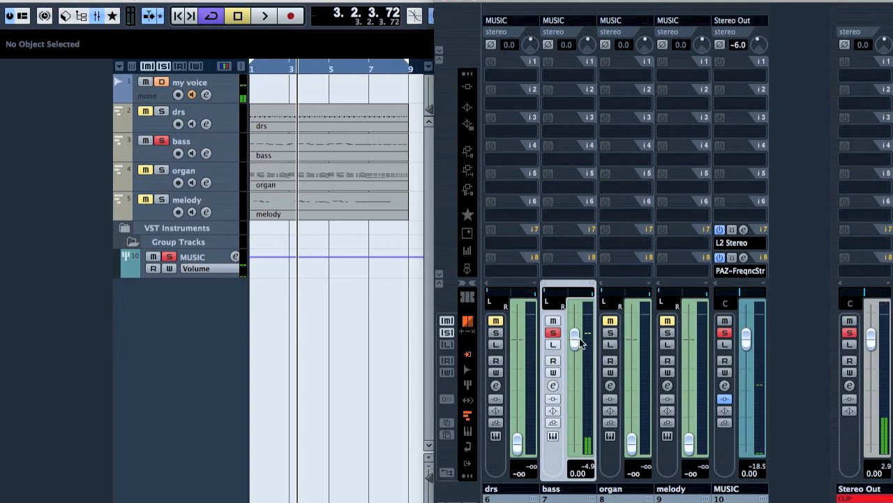
Step: Open the PAZ Frequency analyzer on the MUSIC channel, clear its held peaks, and examine the bass spectrum during playback from the start
click(744, 257)
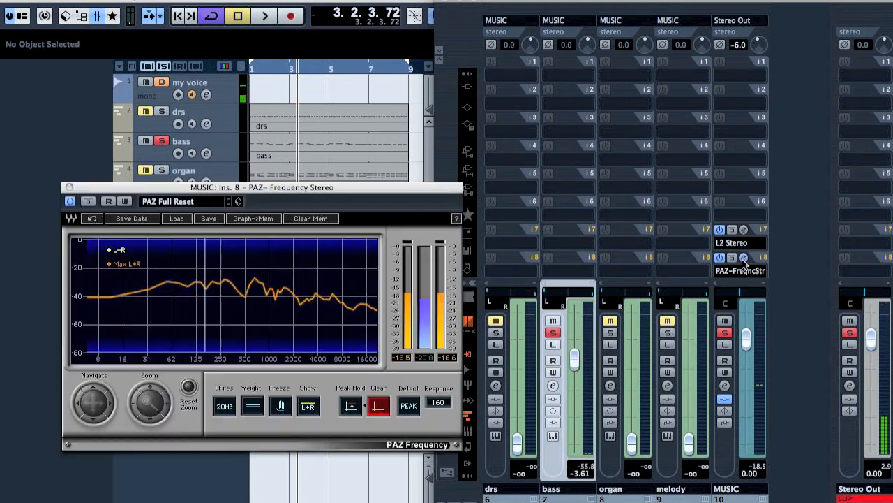
click(378, 412)
key(Home)
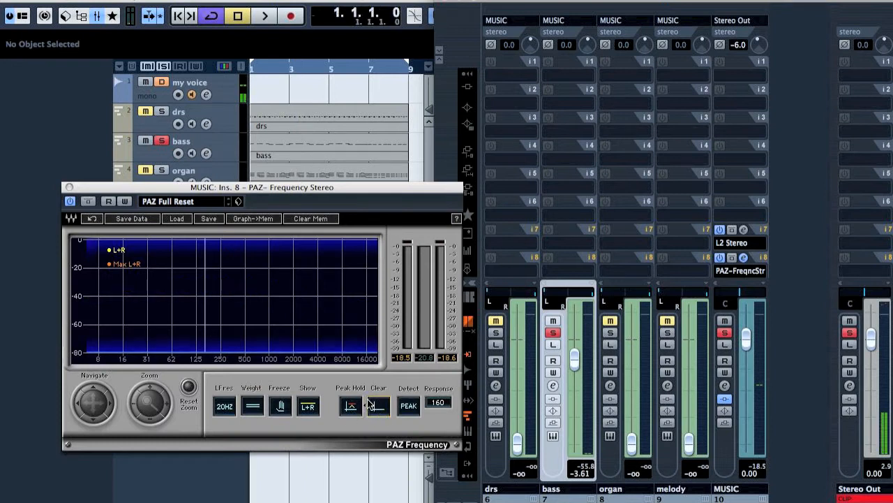
key(space)
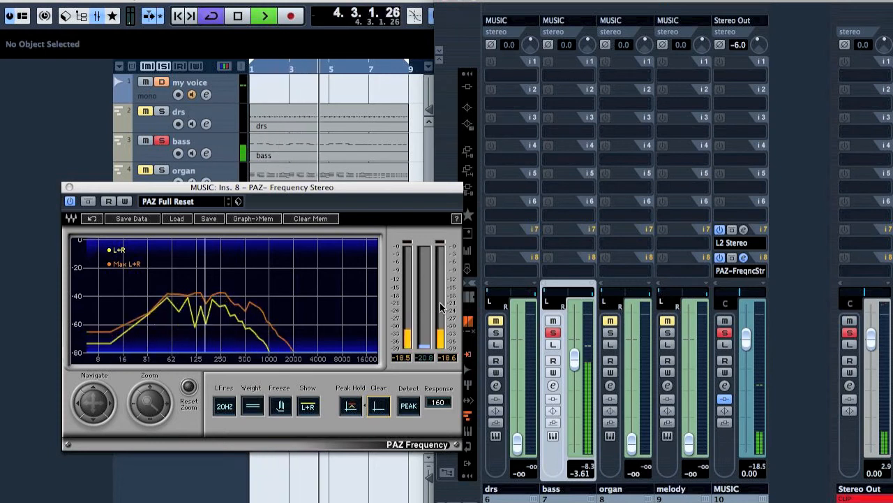
key(space)
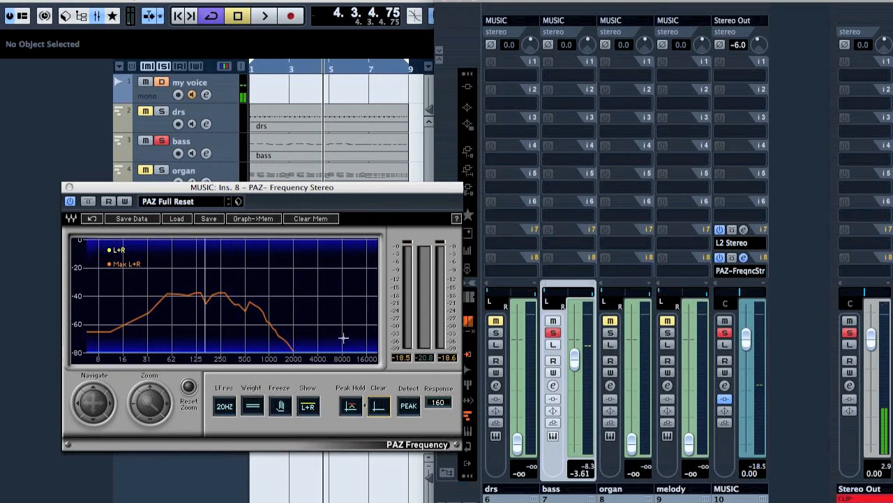
Step: Insert the LoAir Stereo effect in insert slot 3 of the bass channel
click(559, 131)
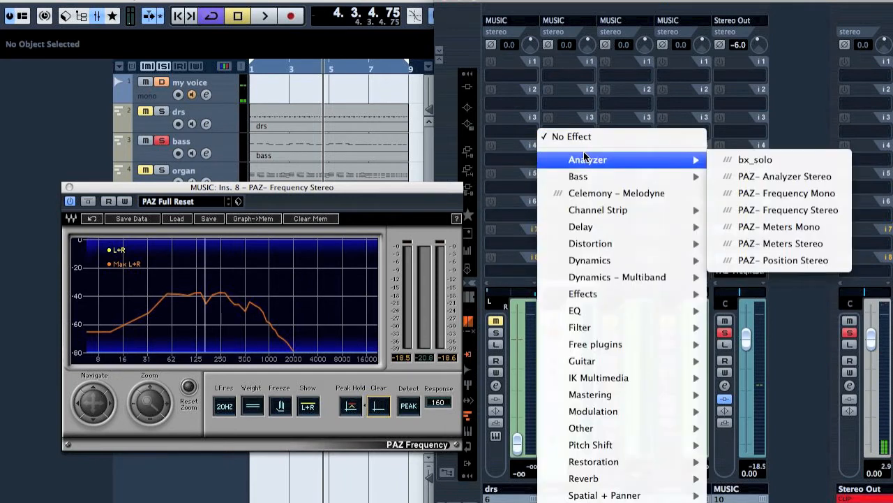
mouse_move(612, 327)
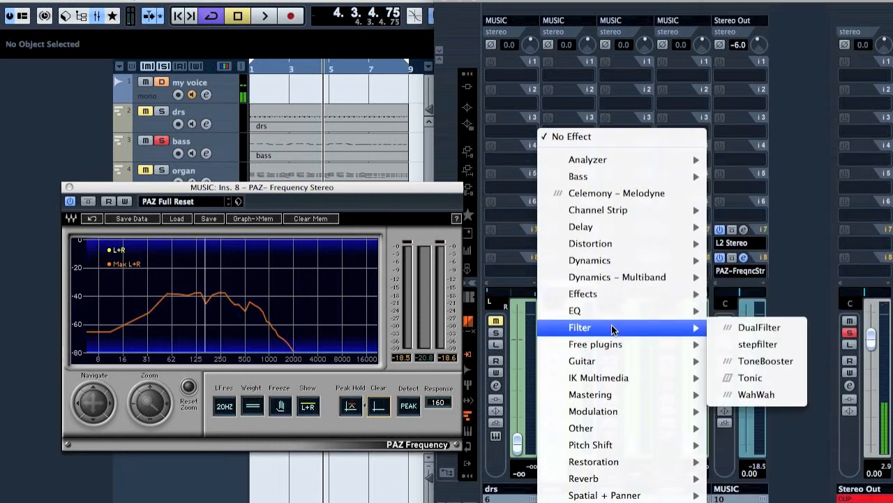
mouse_move(610, 294)
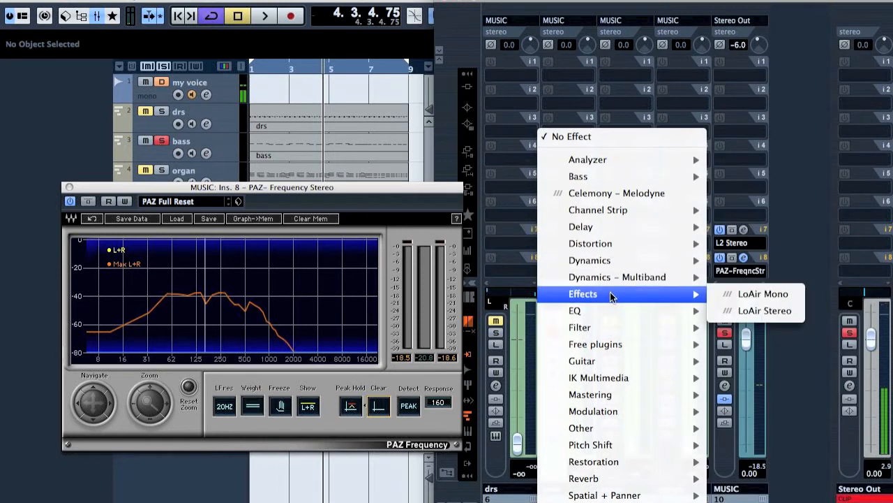
click(784, 314)
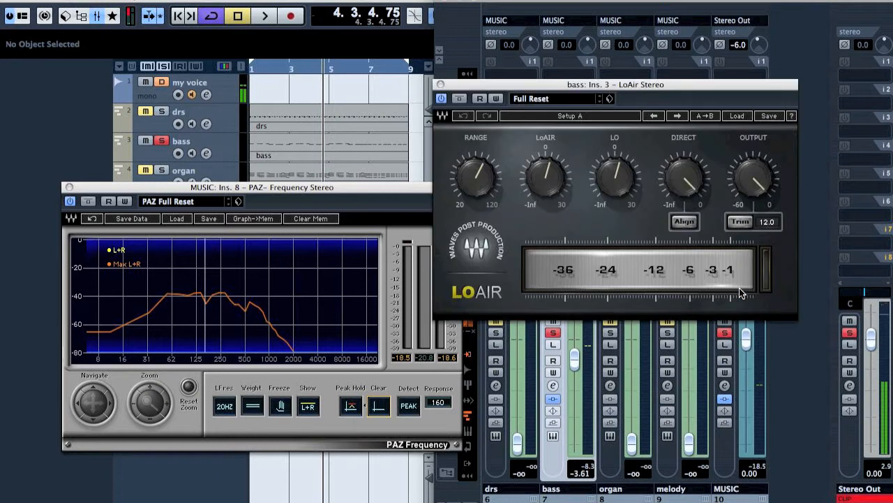
Step: Raise LoAir's LO level well above 0 while playing the bass, and close the plug-in with the project back at the start
key(KP_Decimal)
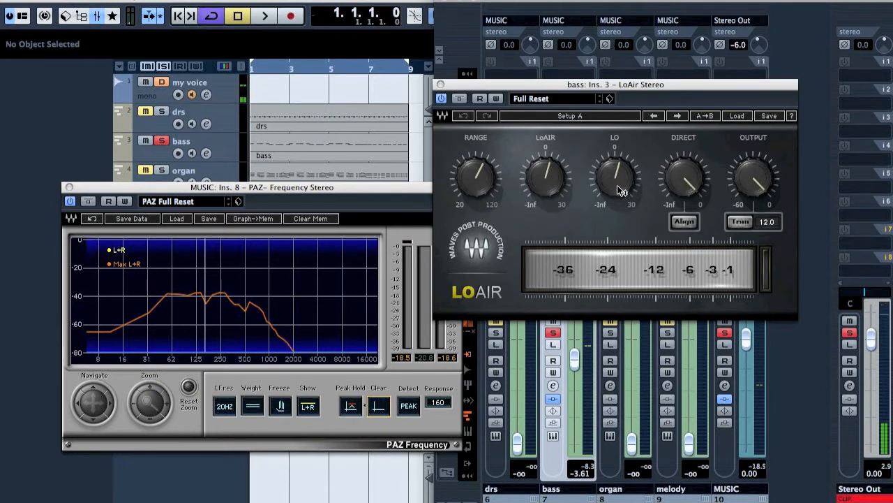
key(space)
drag(619, 193, 619, 168)
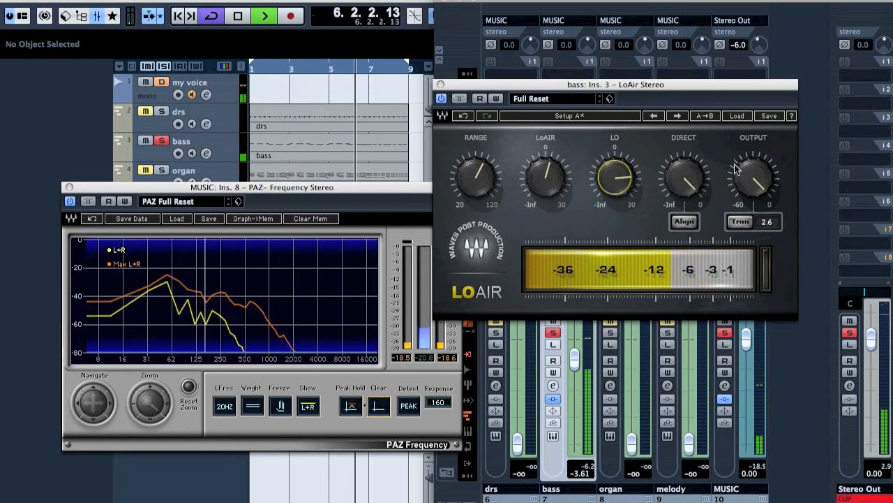
drag(748, 173, 747, 171)
key(space)
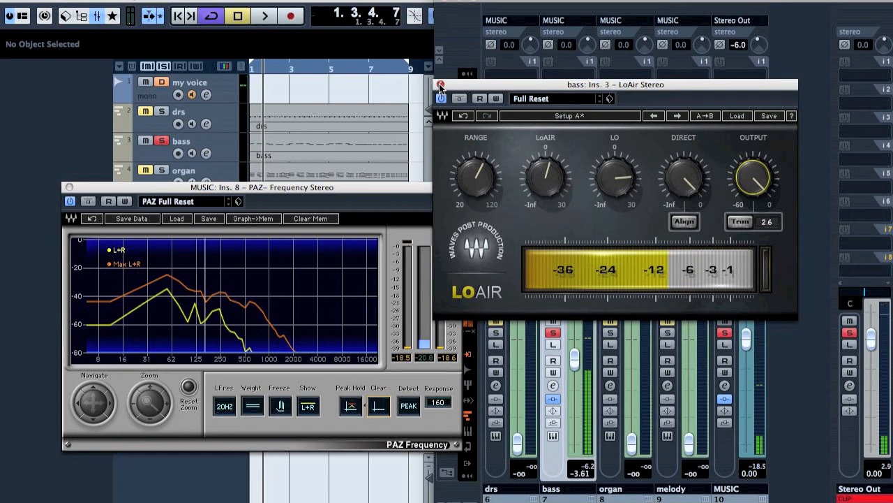
click(440, 85)
key(KP_Decimal)
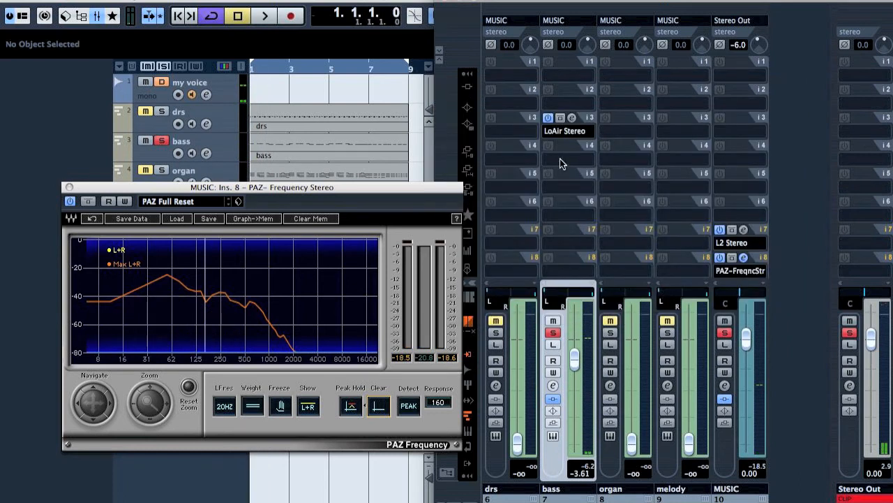
Step: Insert the CLA-76 Stereo compressor in insert slot 4 of the bass channel
click(563, 159)
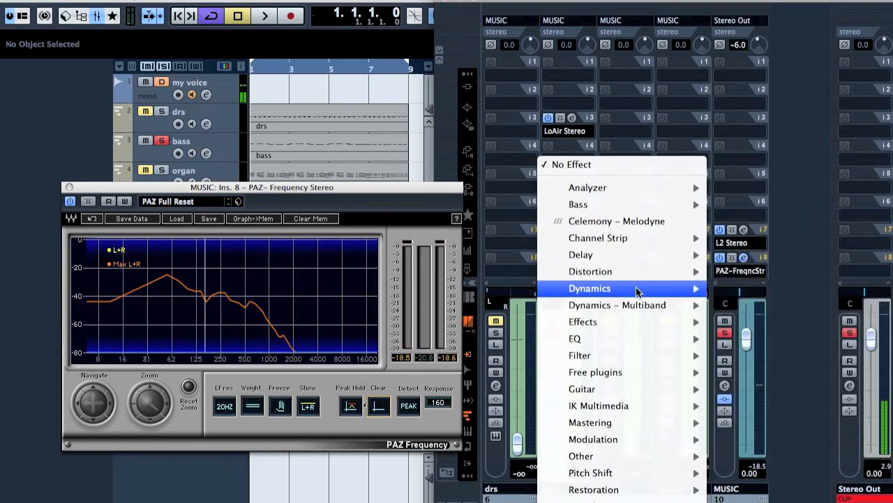
mouse_move(636, 288)
click(774, 217)
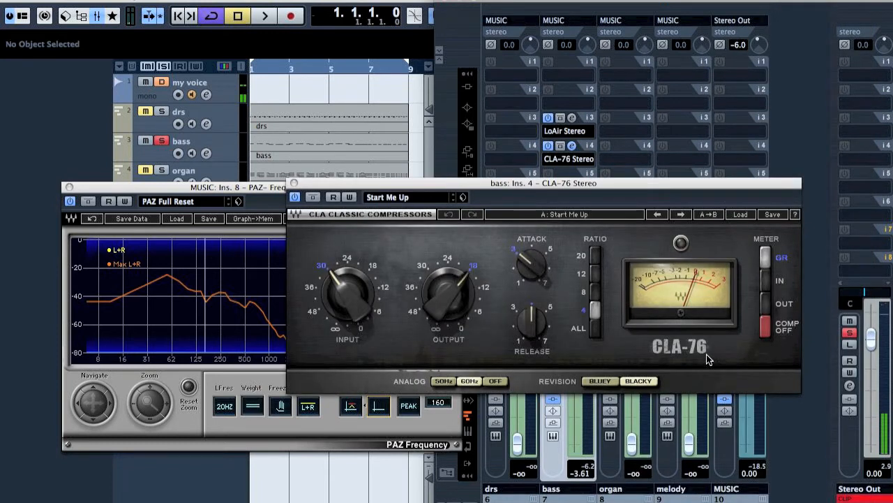
Step: Play the bass through the CLA-76 and set its ratio to 20, attack to 7 and release to 7
key(space)
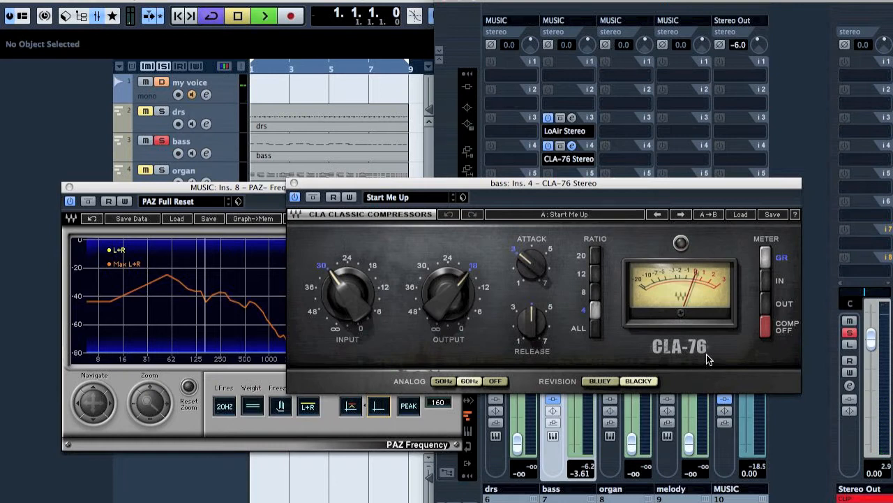
click(596, 257)
mouse_move(348, 296)
mouse_down()
mouse_move(348, 319)
mouse_move(349, 304)
mouse_up()
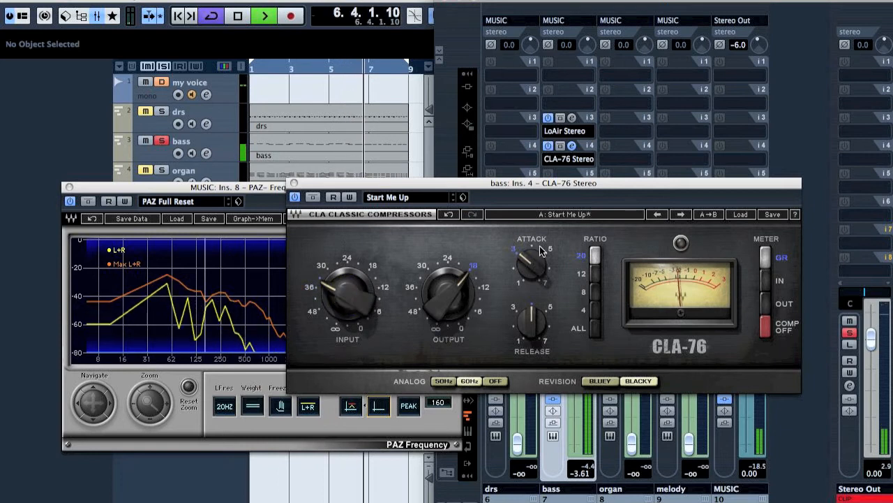
drag(530, 263, 531, 257)
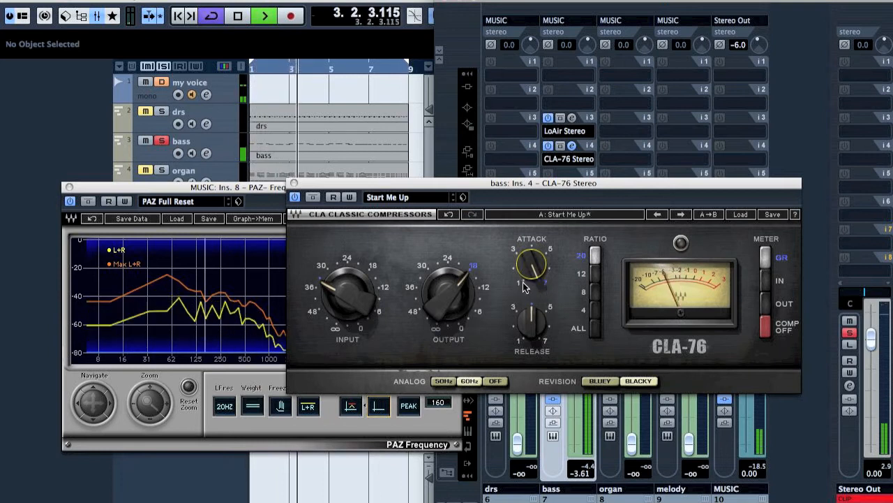
drag(530, 320, 531, 300)
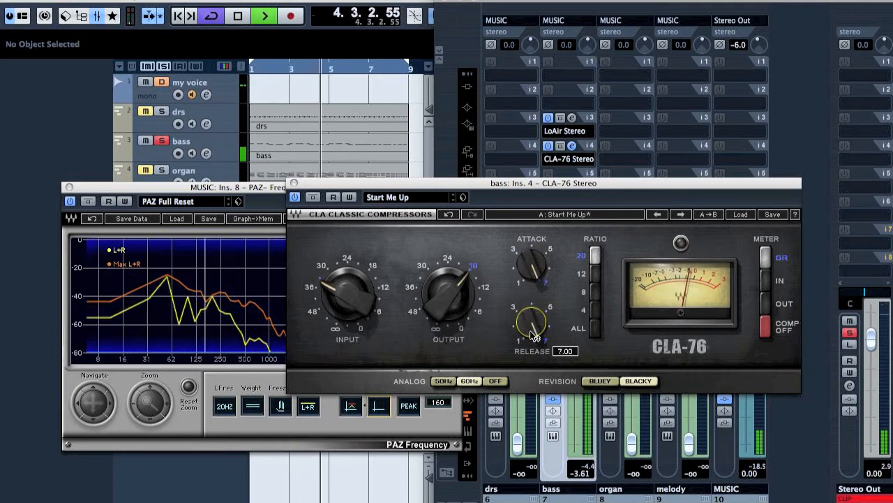
Step: Raise the CLA-76 input, set its release to about 5.2, and close the compressor
drag(341, 301, 340, 287)
drag(534, 328, 534, 343)
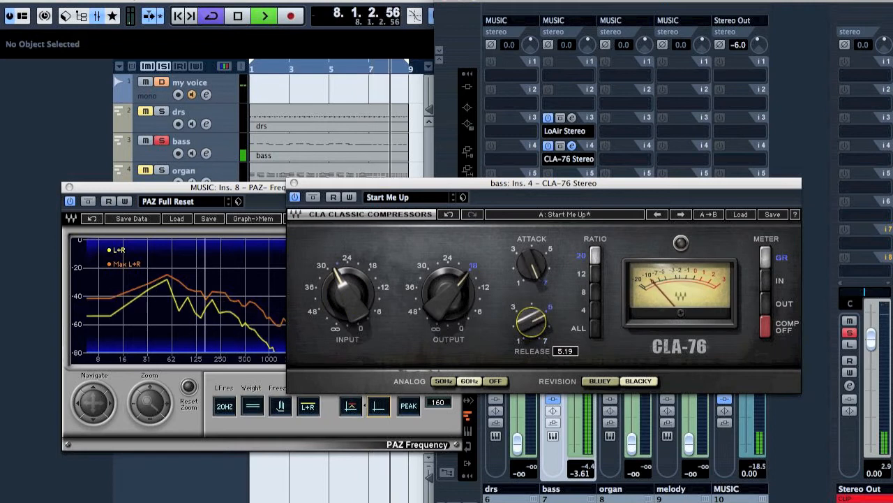
drag(538, 207, 434, 188)
drag(429, 240, 428, 228)
click(187, 159)
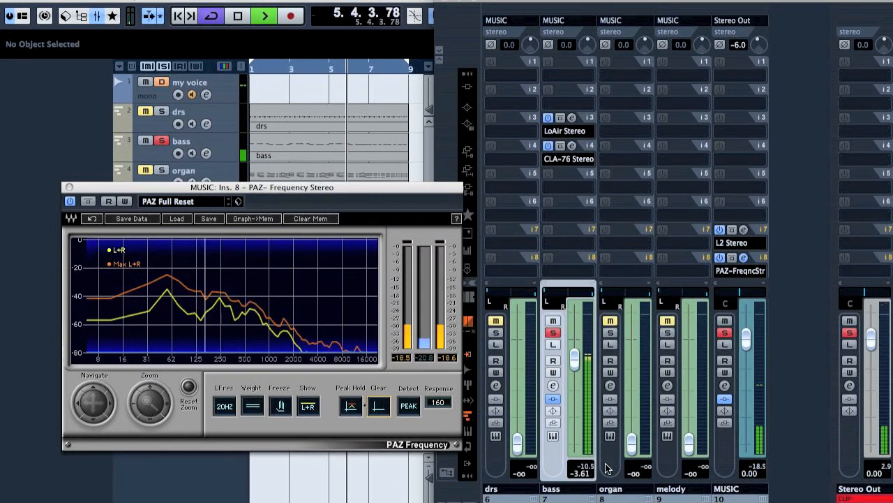
Step: Reopen the bass CLA-76, set its ratio to ALL, release to about 3 and input to about -35.4, and close it
click(572, 146)
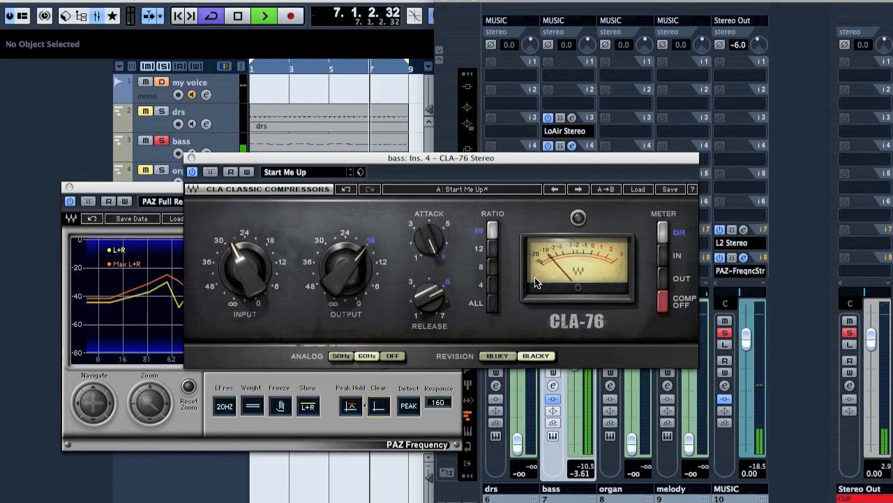
click(493, 303)
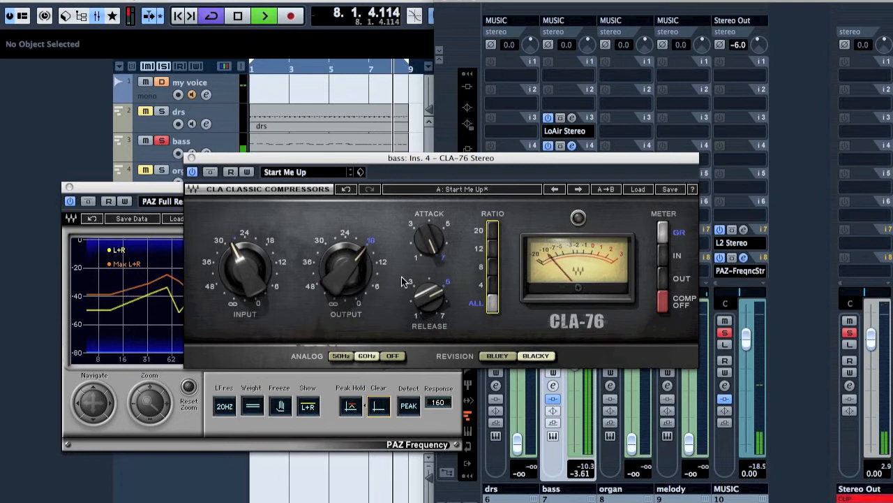
drag(429, 251, 429, 246)
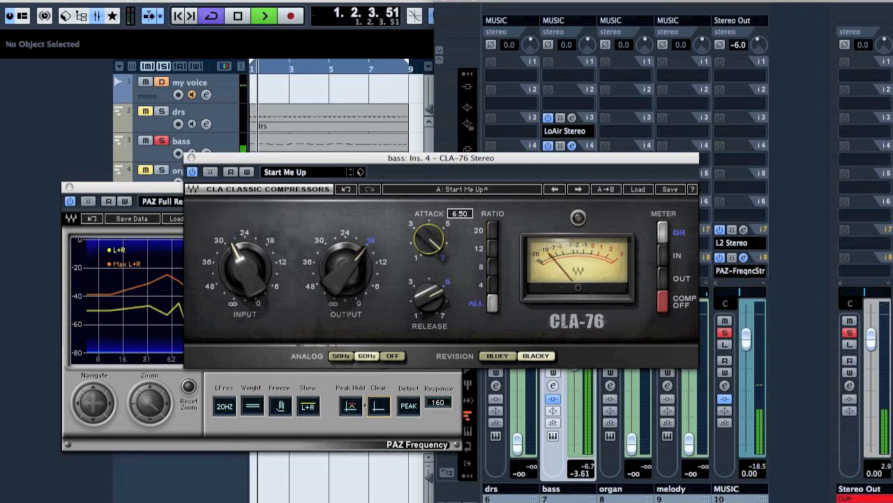
mouse_move(429, 297)
mouse_down()
mouse_move(429, 283)
mouse_move(430, 297)
mouse_up()
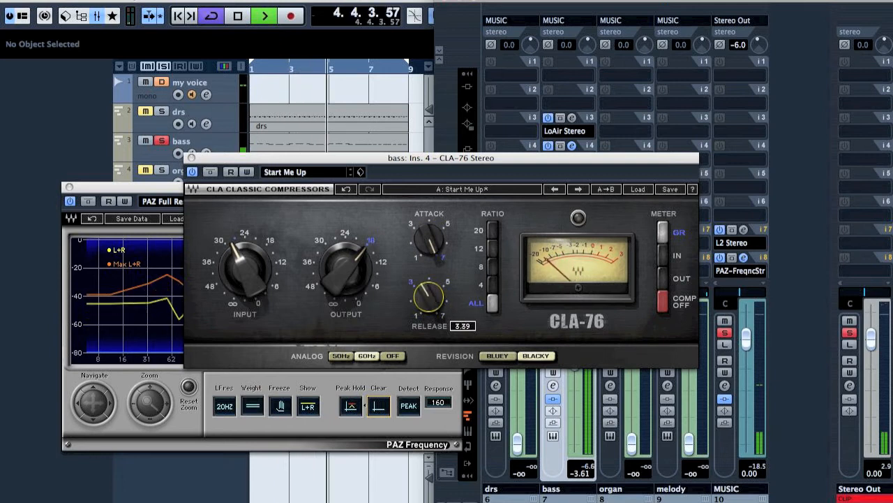
drag(244, 268, 262, 267)
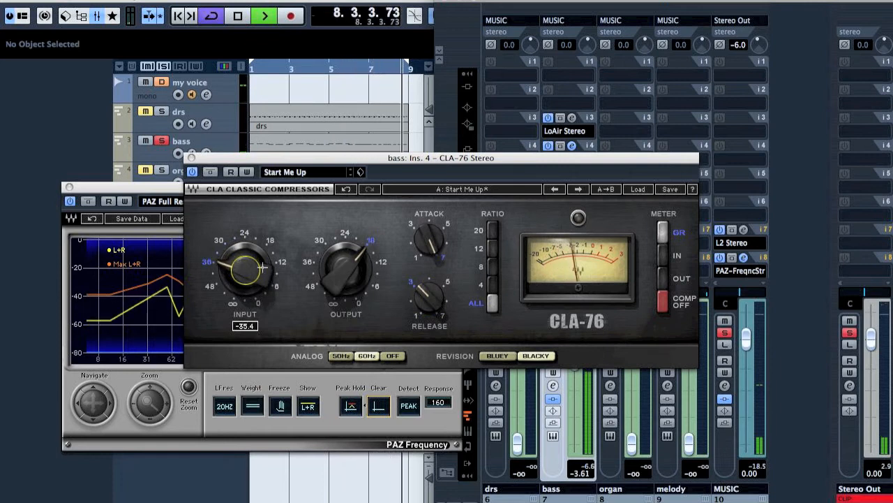
click(191, 158)
Step: Insert L1 limiter Stereo in bass slot 5 and lower its linked threshold to -15.4 and out ceiling to -9.2, and close it
click(572, 189)
mouse_move(618, 317)
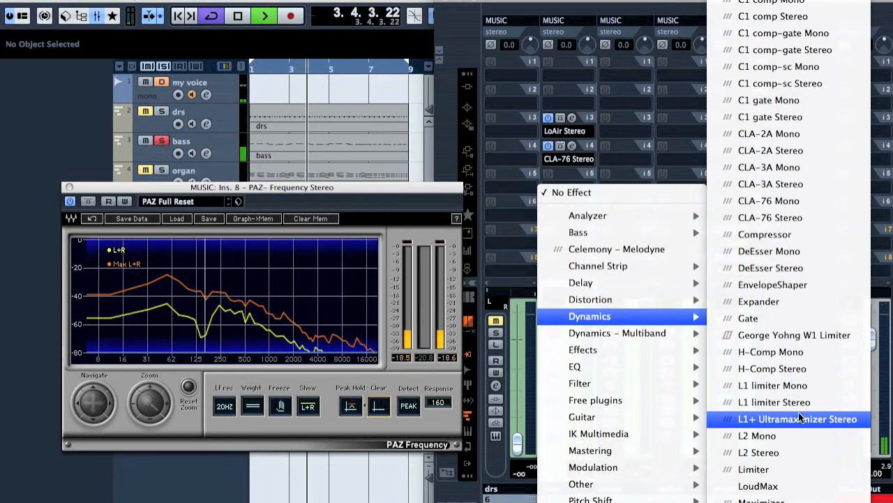
click(775, 402)
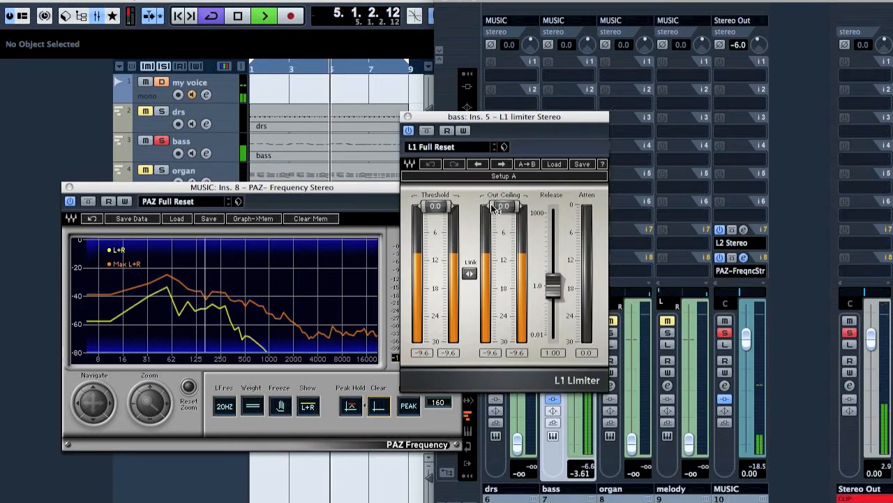
drag(467, 273, 473, 276)
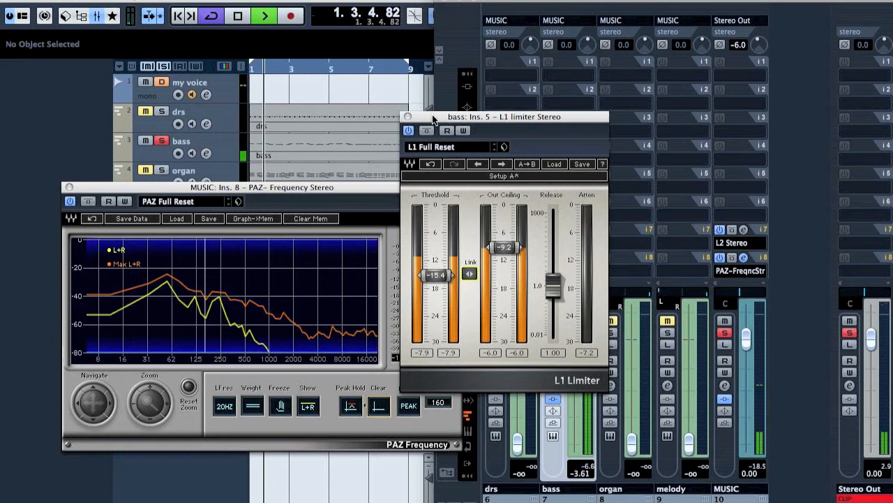
click(408, 117)
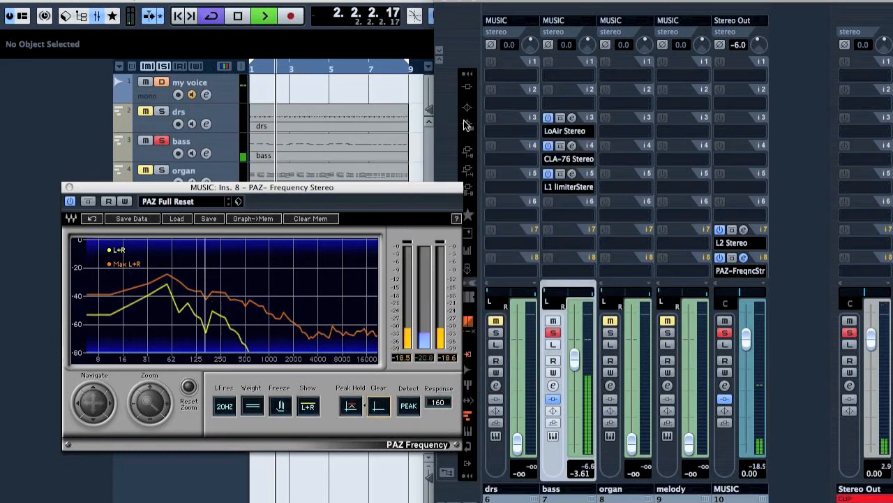
Step: Insert the Q10 Stereo equalizer in insert slot 6 of the bass channel
click(559, 214)
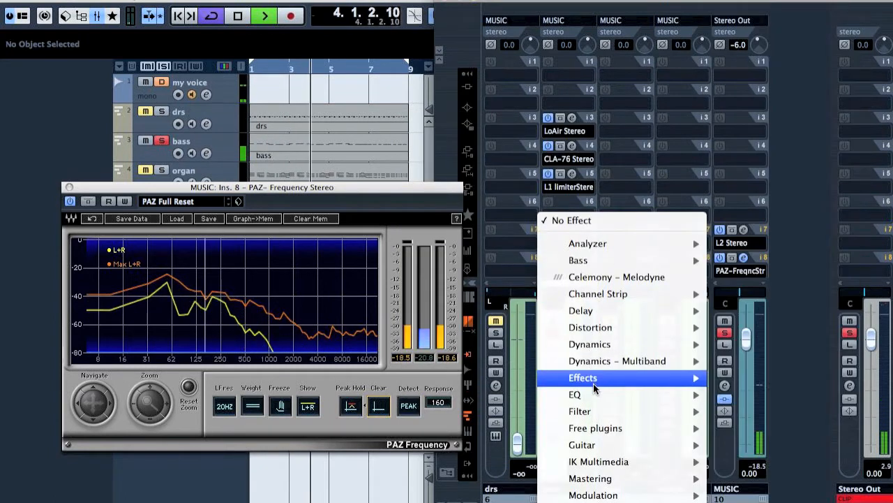
mouse_move(598, 395)
click(804, 319)
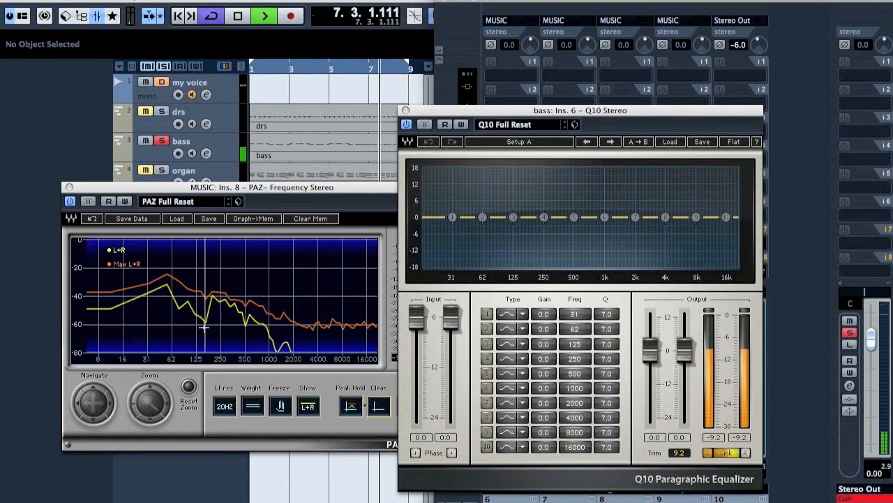
Step: Check the low-mid peak's frequency in the PAZ analyzer and pull Q10 band 4 down to -8.8 at 364 Hz
click(213, 303)
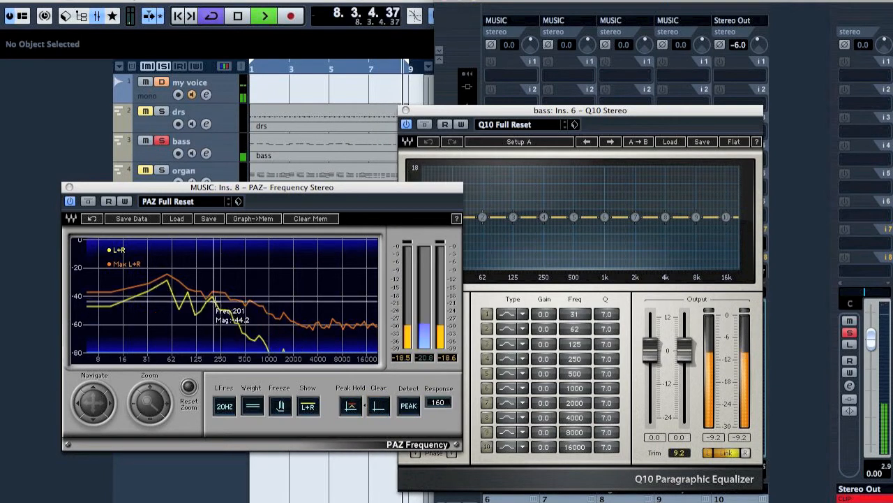
click(592, 117)
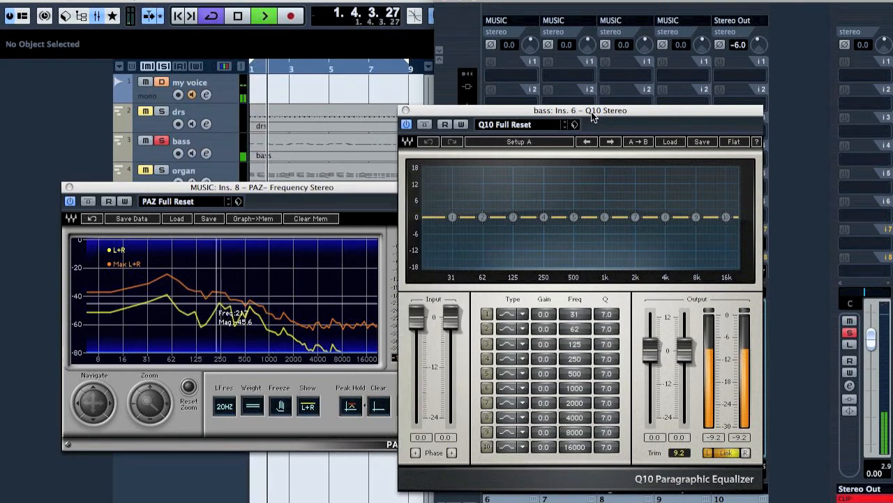
drag(545, 218, 561, 242)
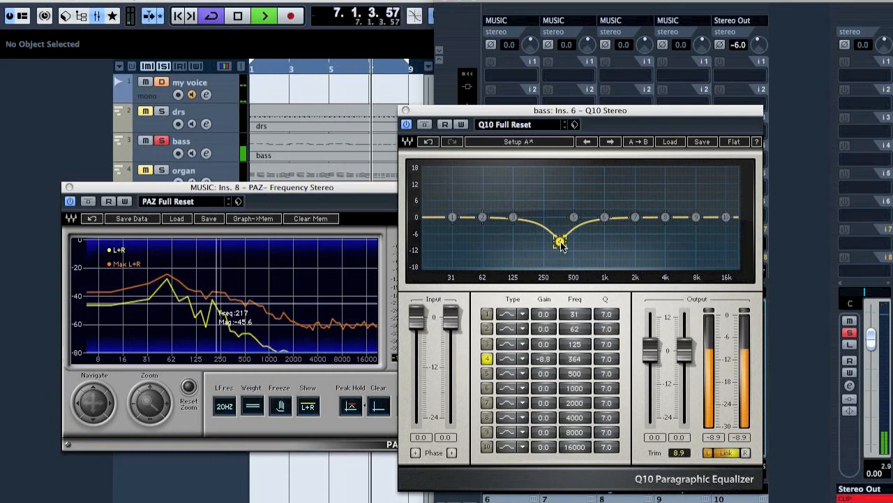
click(424, 127)
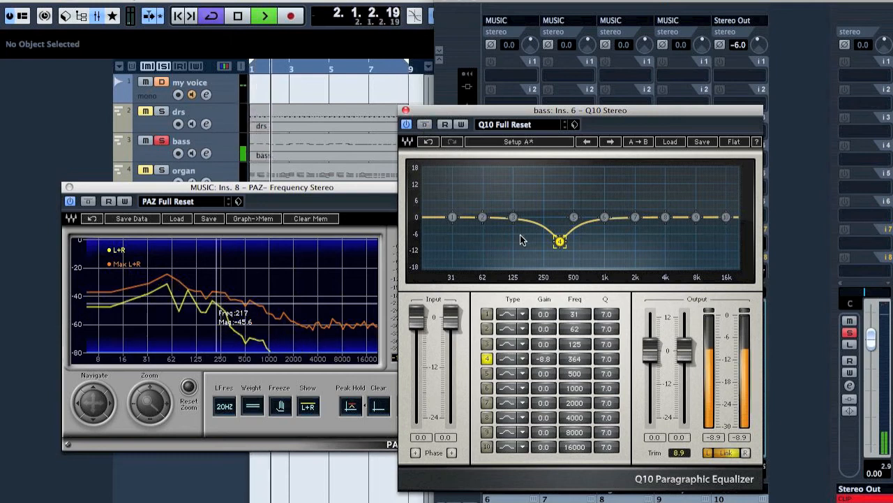
Step: Change Q10 band 1 to a low-cut filter at 31 Hz, boost band 2 in the low end, and close the equalizer
click(509, 317)
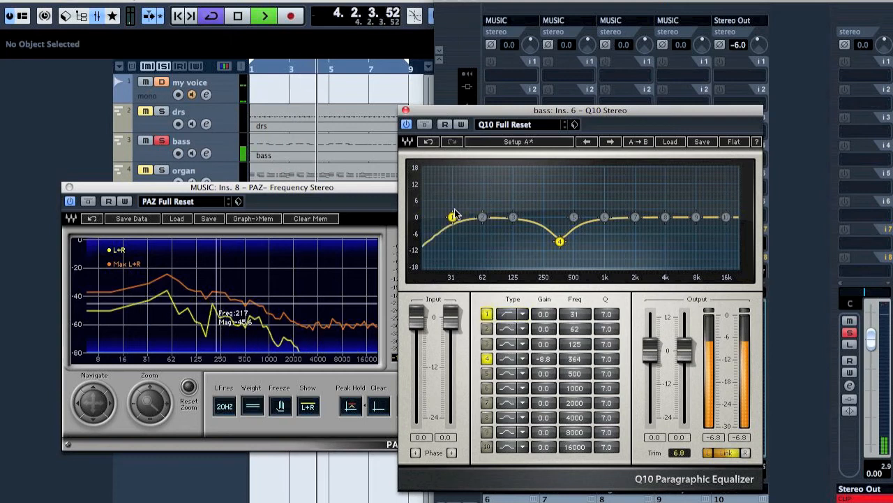
drag(483, 217, 504, 201)
click(405, 110)
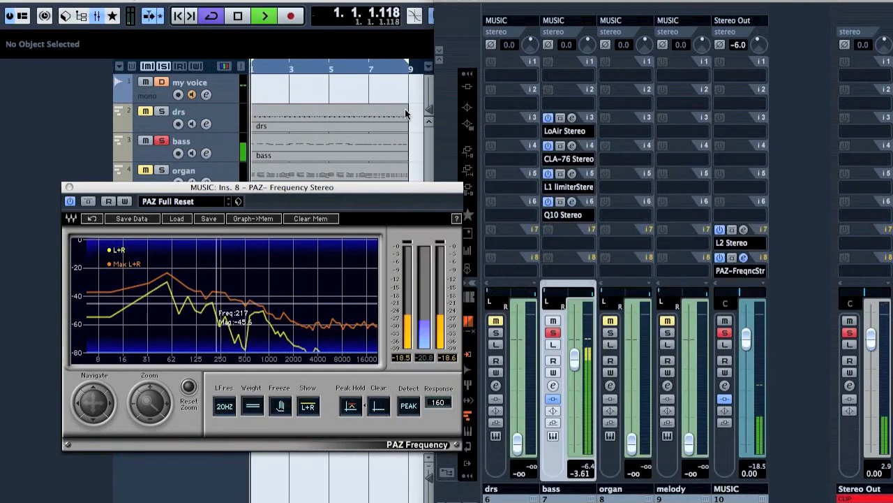
Step: Compare the bass with its inserts bypassed and active during playback, and stop playback
click(552, 400)
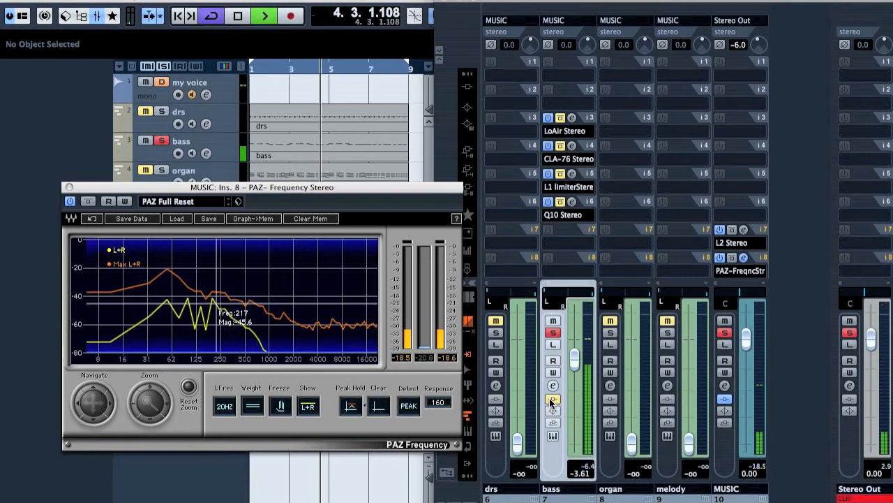
click(552, 399)
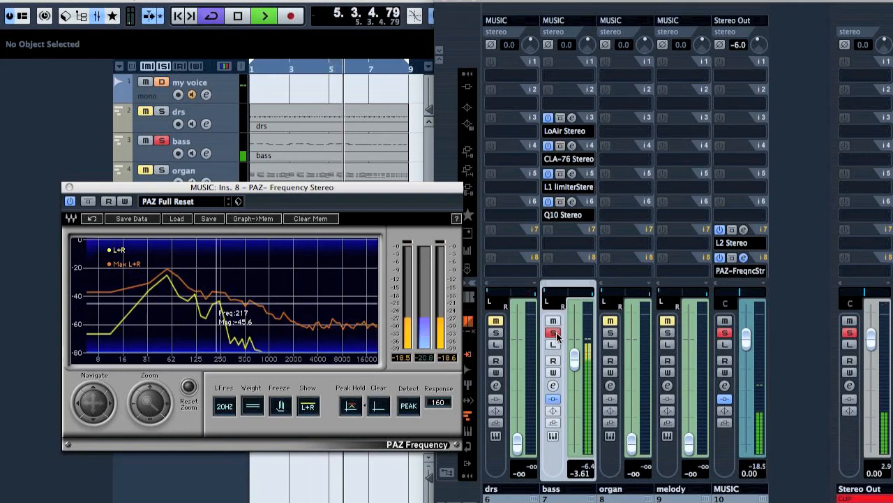
key(space)
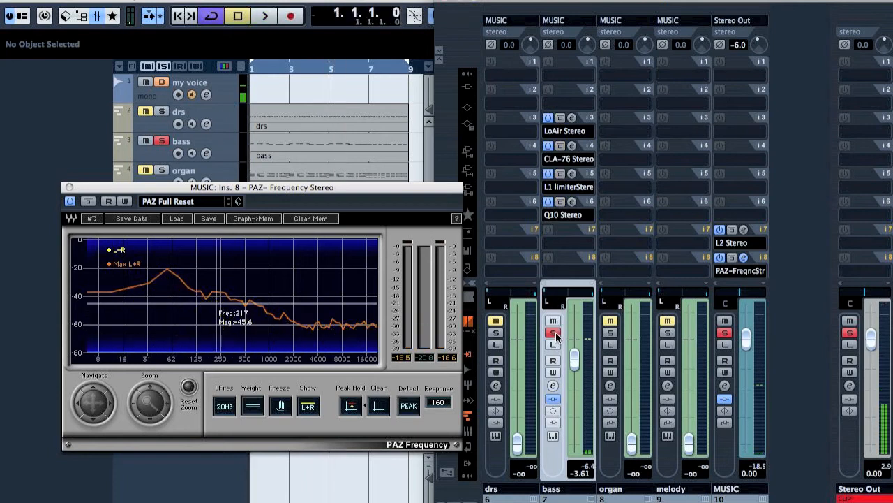
Step: Solo drs instead of bass, raise the drs fader to 0.00 during playback, and clear the PAZ analyzer's held peaks
click(556, 335)
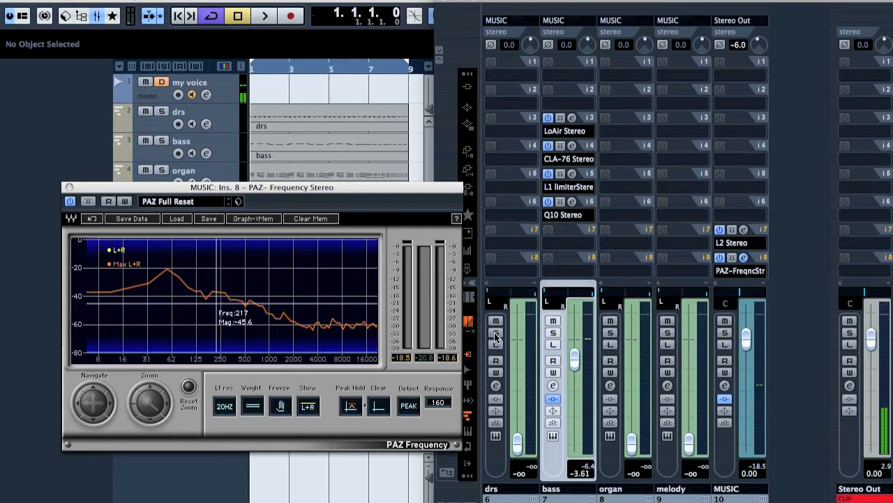
click(496, 334)
key(space)
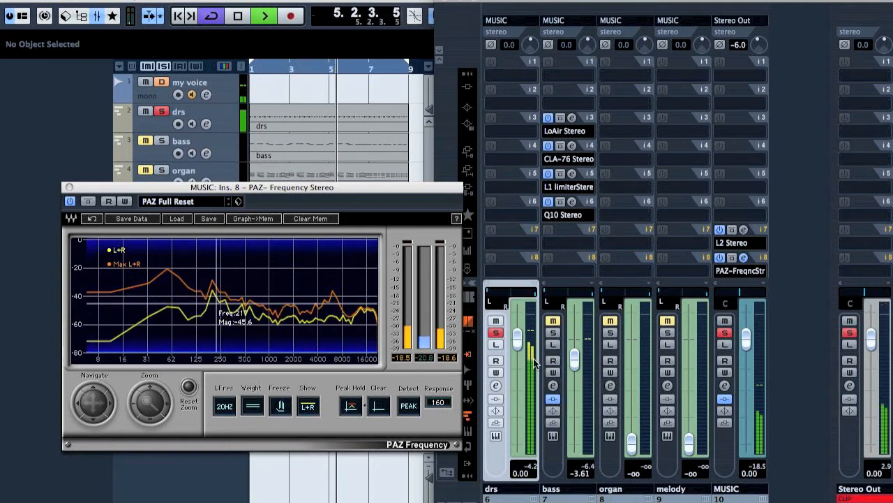
click(371, 407)
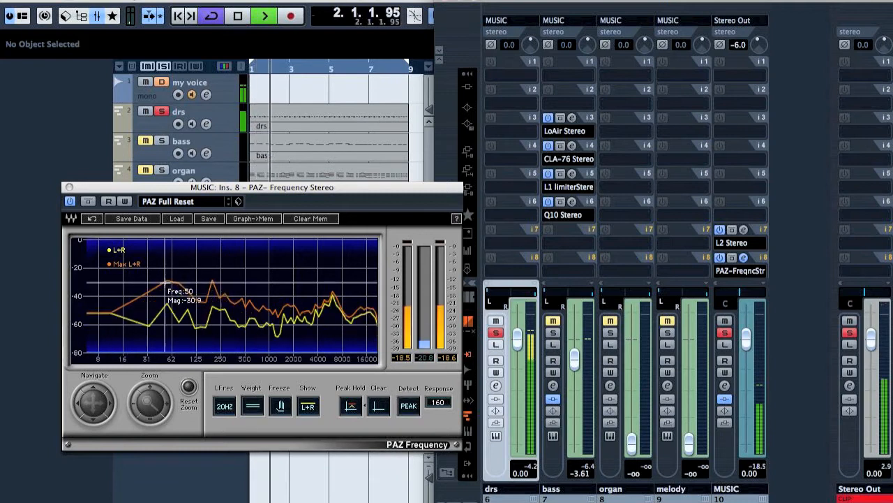
Step: Open the drs channel settings with the PAZ analyzer moved aside, and enable eq 1 as a High Pass II filter
click(495, 385)
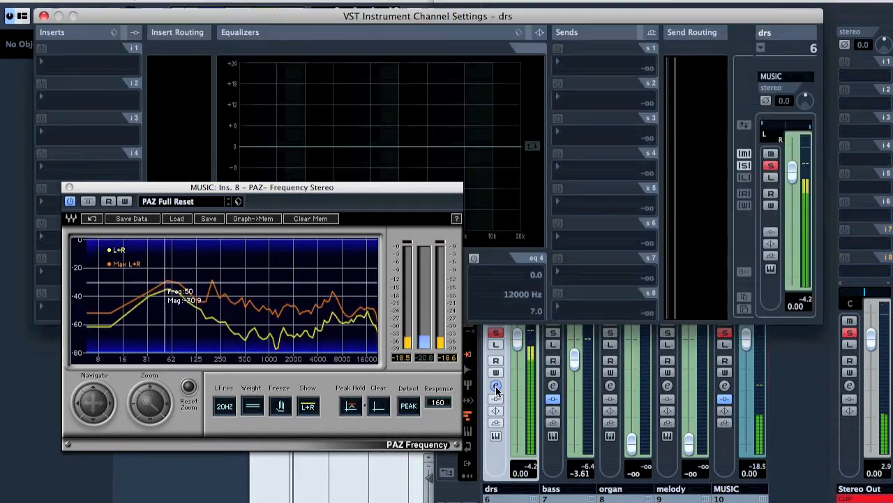
drag(289, 185, 664, 181)
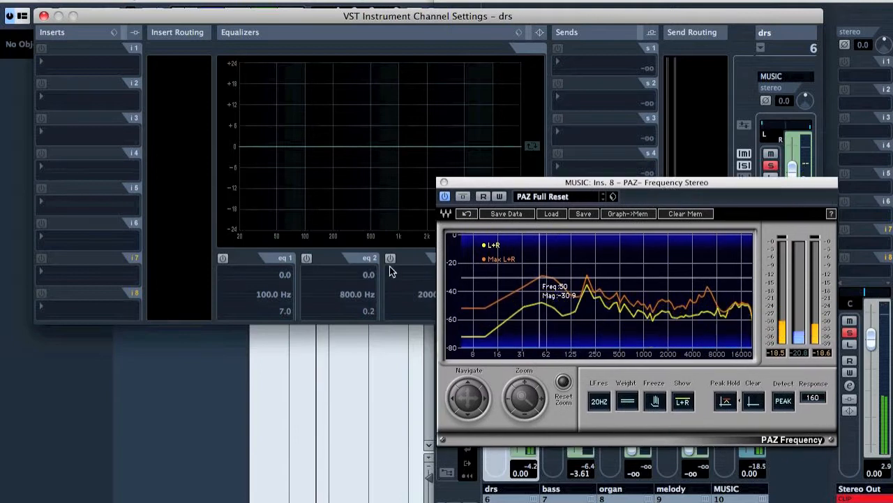
click(223, 258)
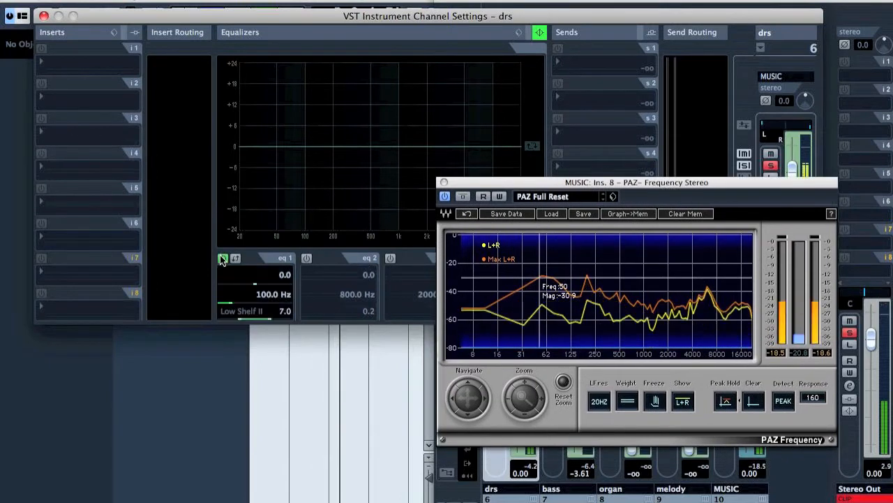
click(238, 308)
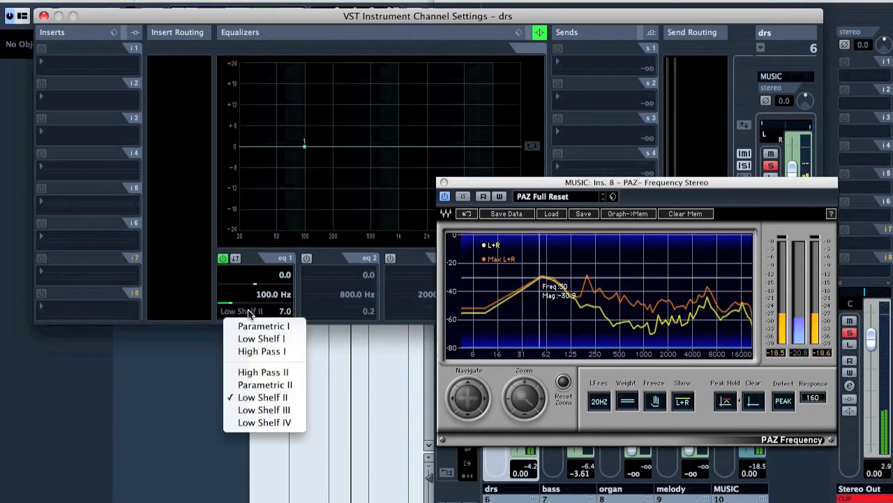
click(263, 372)
Step: Set the drs channel's eq 1 gain to about 1.4 and its frequency to 50 Hz
drag(305, 146, 283, 141)
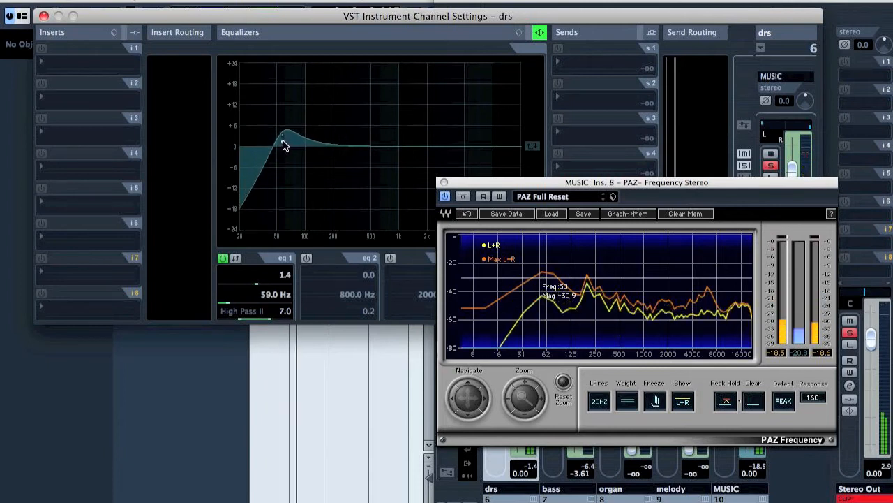
click(270, 294)
text(50)
key(Return)
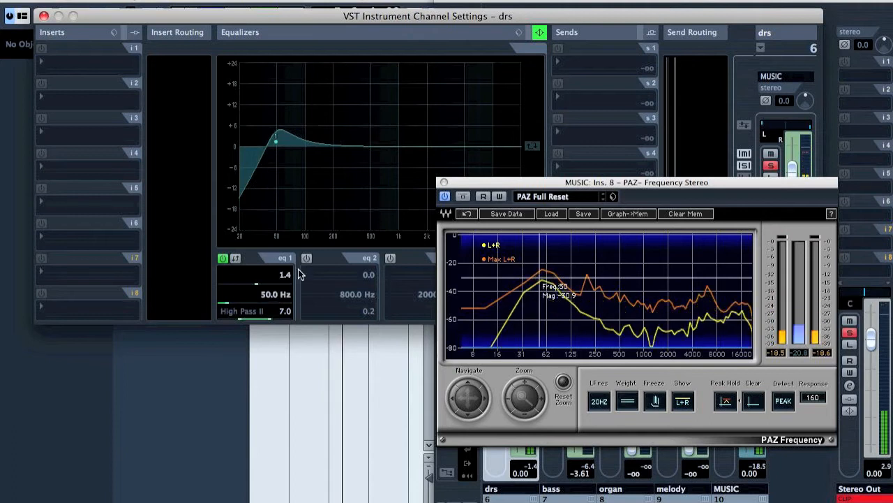
Step: Compare the drums with the drs channel's eq 1 switched off and on during playback
click(223, 259)
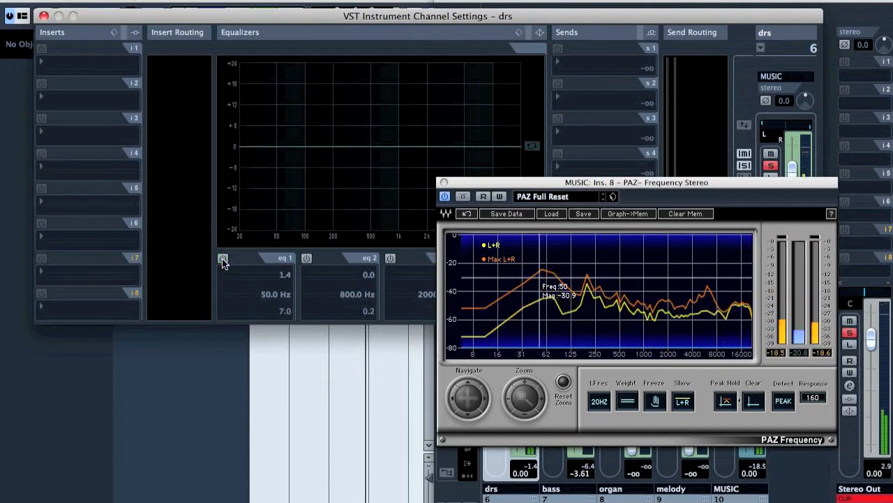
click(223, 260)
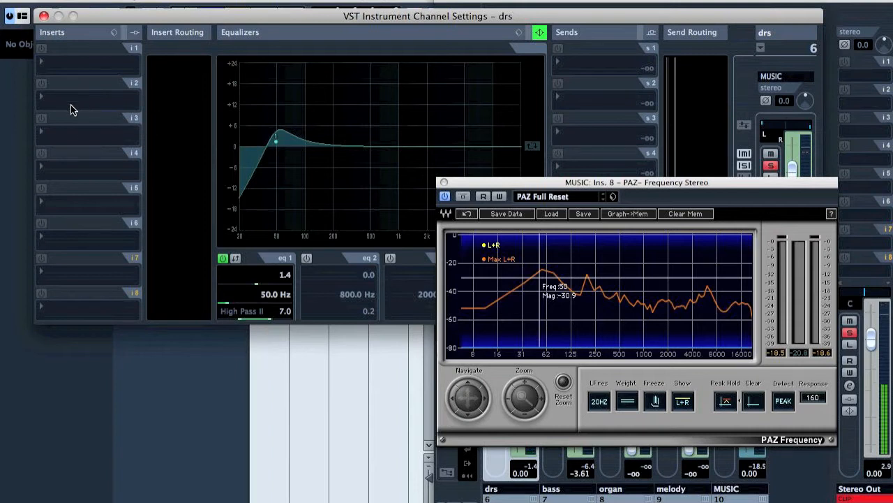
Step: Load EnvelopeShaper in the drs channel's insert 3 with Attack 9.0, Length 67.4 and Output -5.0
click(66, 131)
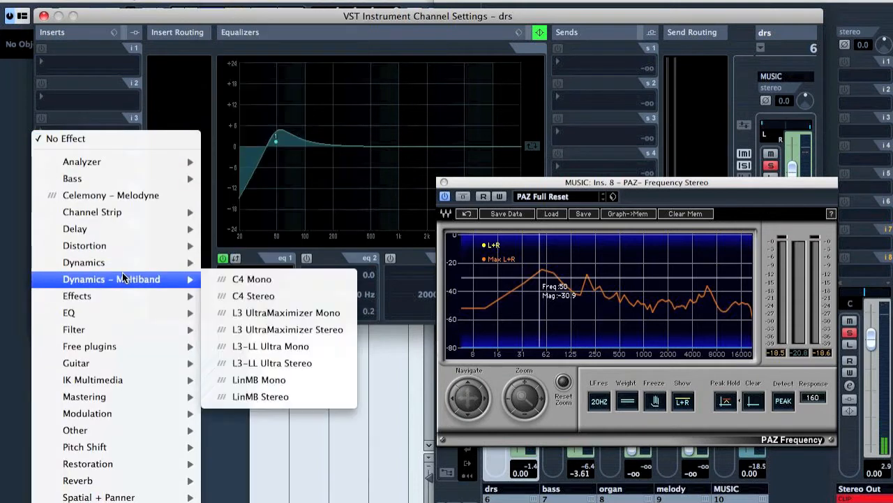
mouse_move(121, 261)
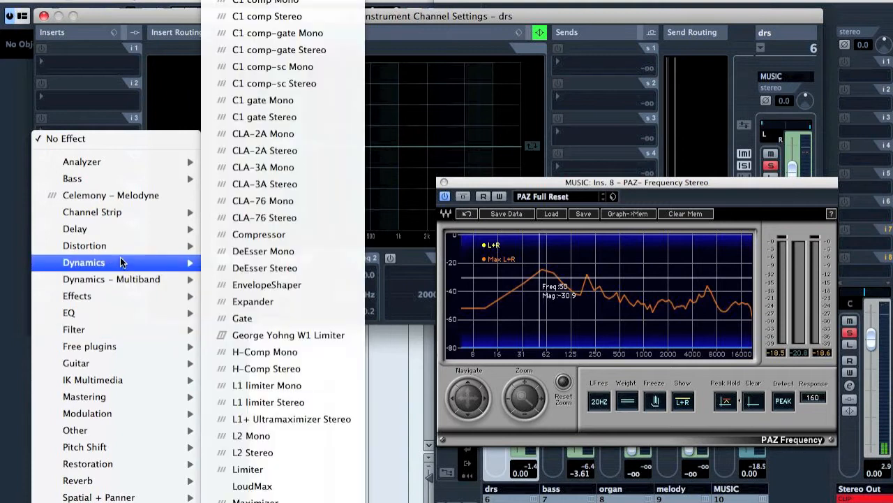
click(283, 290)
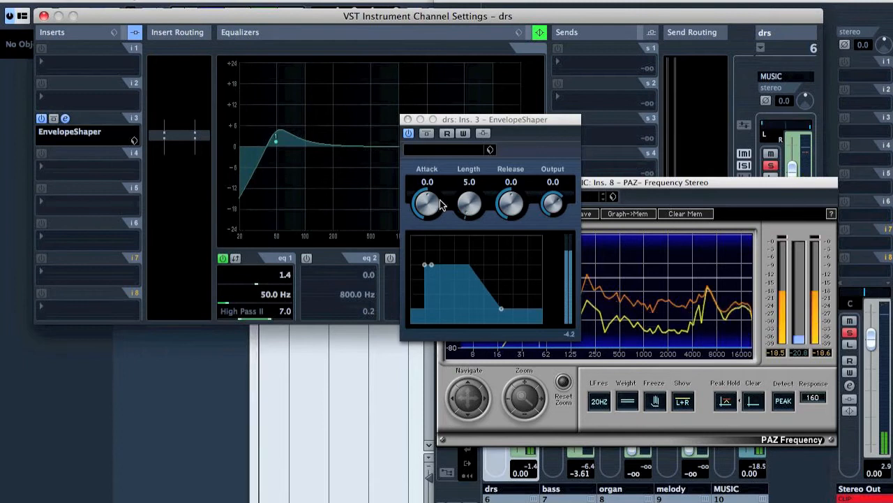
drag(439, 204, 455, 144)
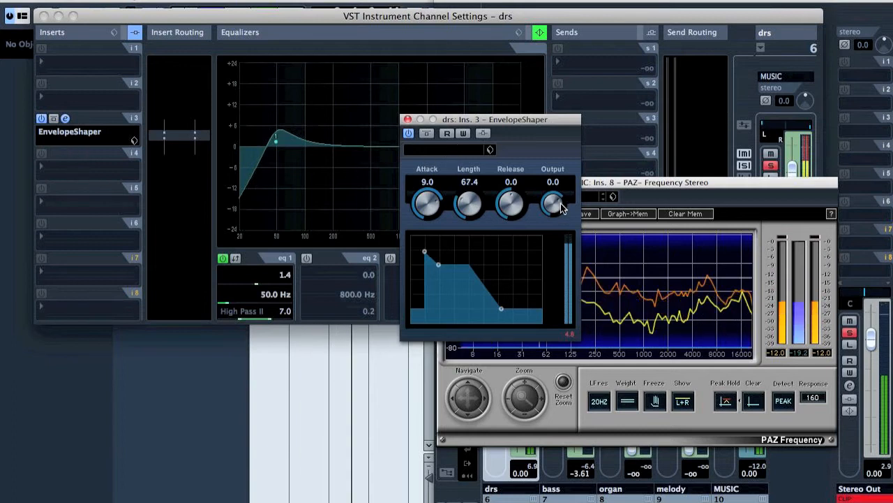
drag(558, 203, 550, 209)
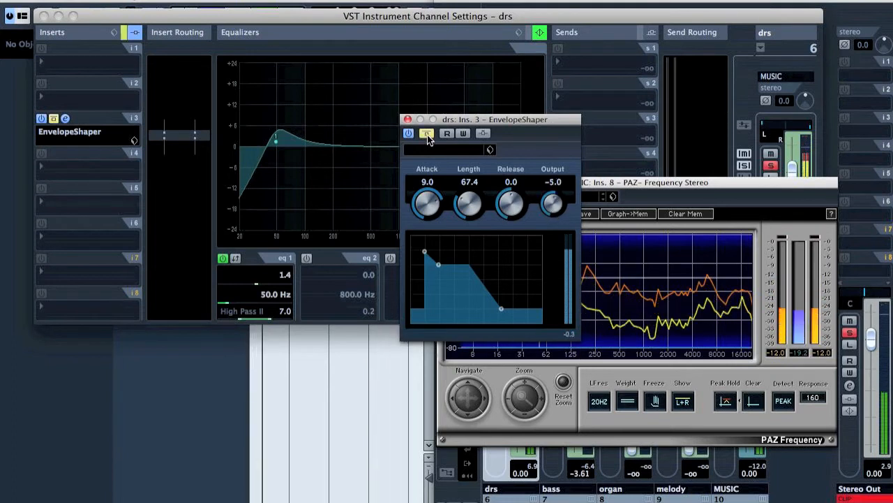
Step: Compare the drums with EnvelopeShaper bypassed and active, and raise its Release to 13.2 before closing it
click(427, 134)
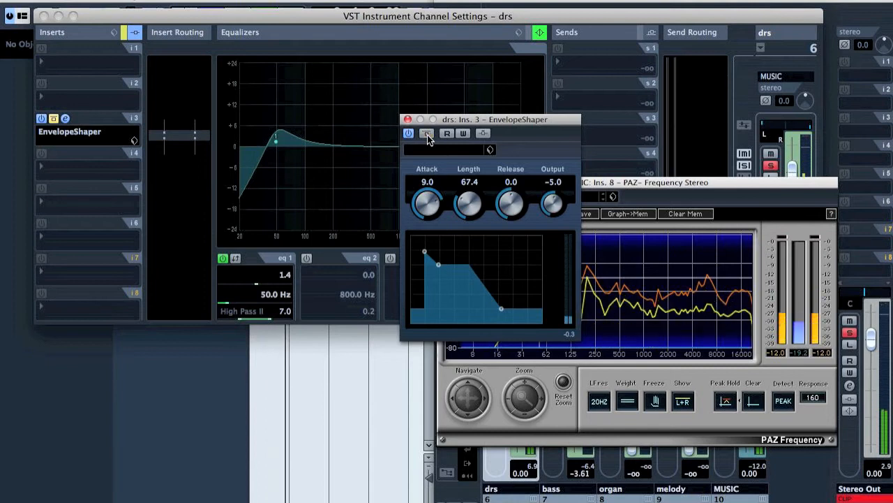
click(427, 134)
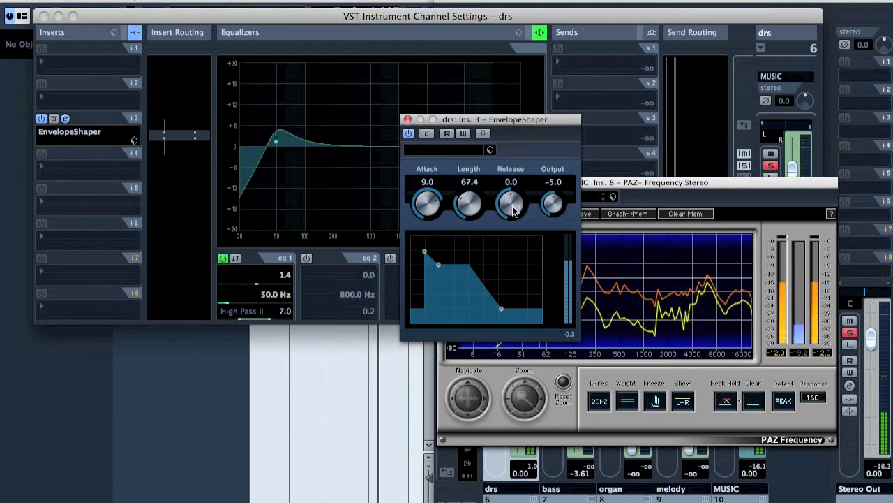
drag(512, 209, 510, 162)
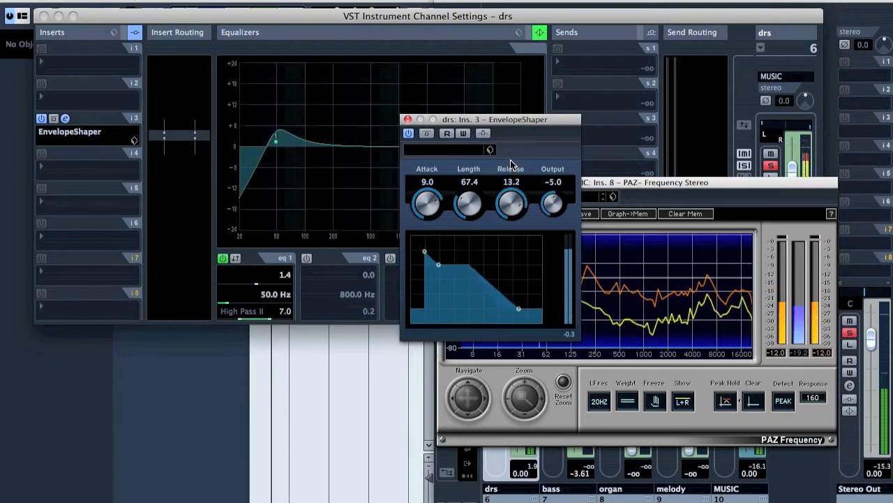
click(407, 119)
Step: Load CLA-76 Stereo in drs insert 4, set Attack and Release to 7 and Input to about 36, and compare it with bypass
click(84, 172)
mouse_move(159, 300)
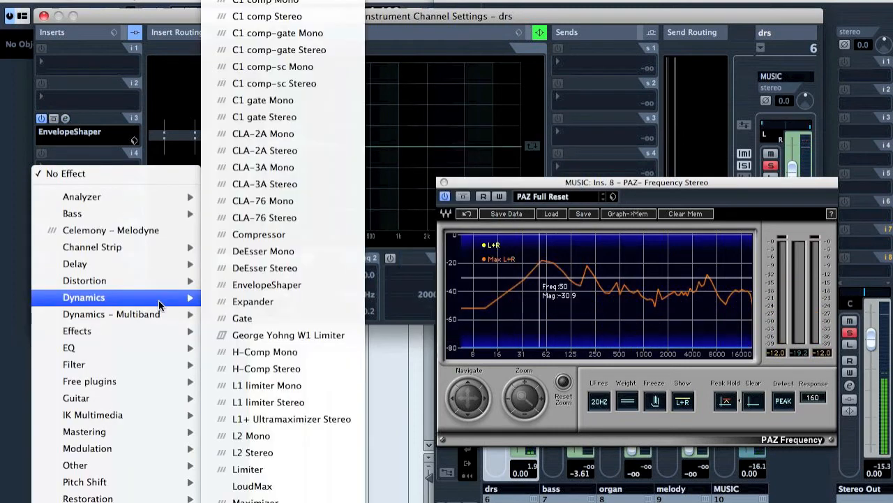
click(289, 220)
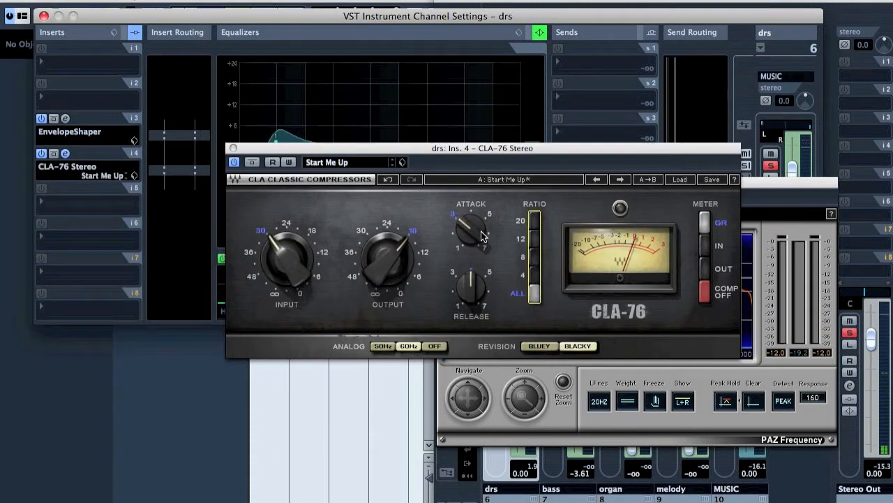
drag(472, 235, 471, 209)
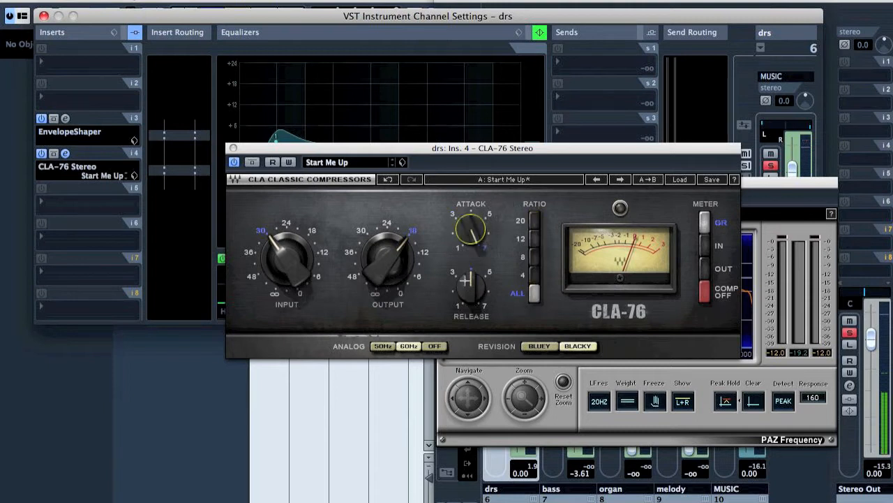
drag(465, 279, 465, 258)
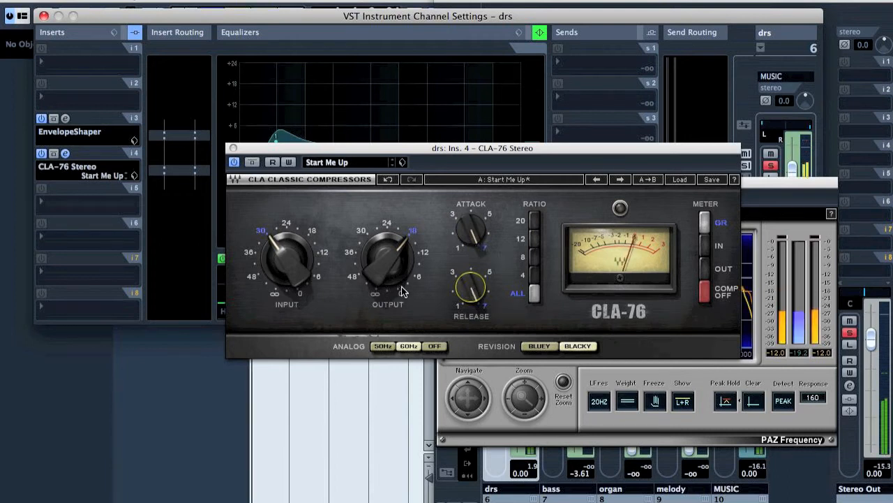
drag(286, 258, 298, 176)
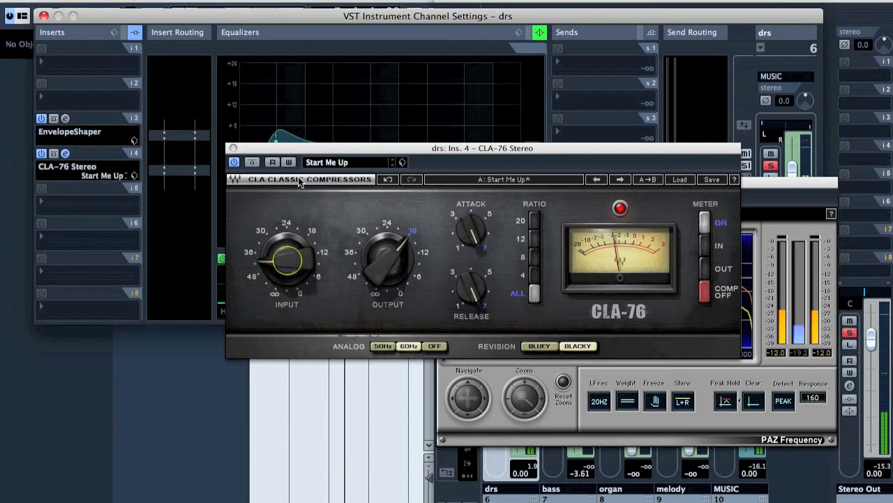
click(251, 162)
click(252, 163)
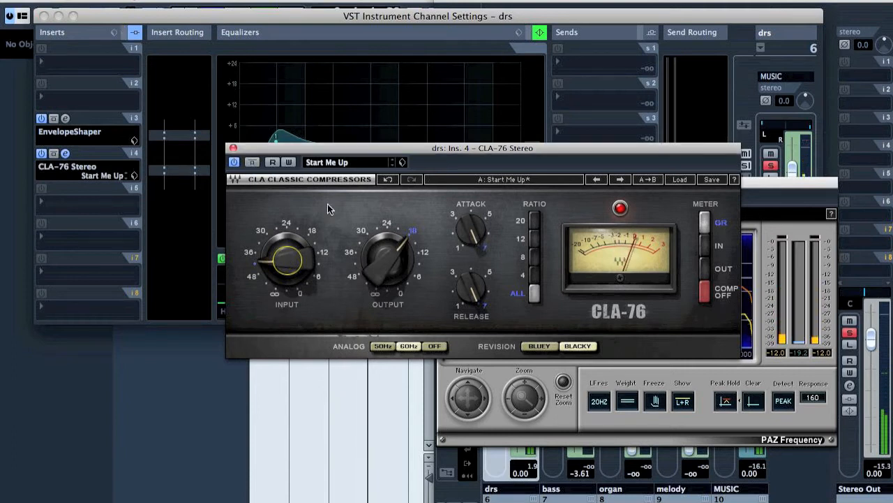
Step: Refine the CLA-76 to Attack about 6, Input between 30 and 36 and Release between 5 and 7, checking it against bypass
drag(312, 271, 312, 268)
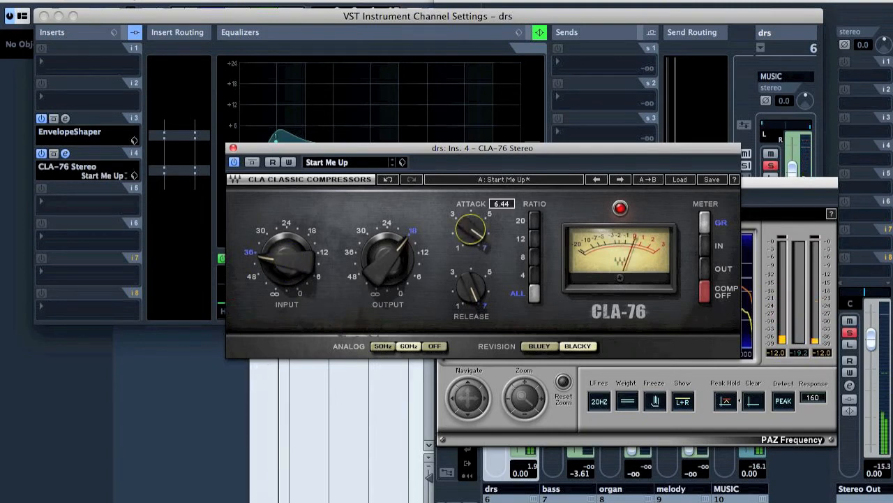
drag(465, 217, 466, 223)
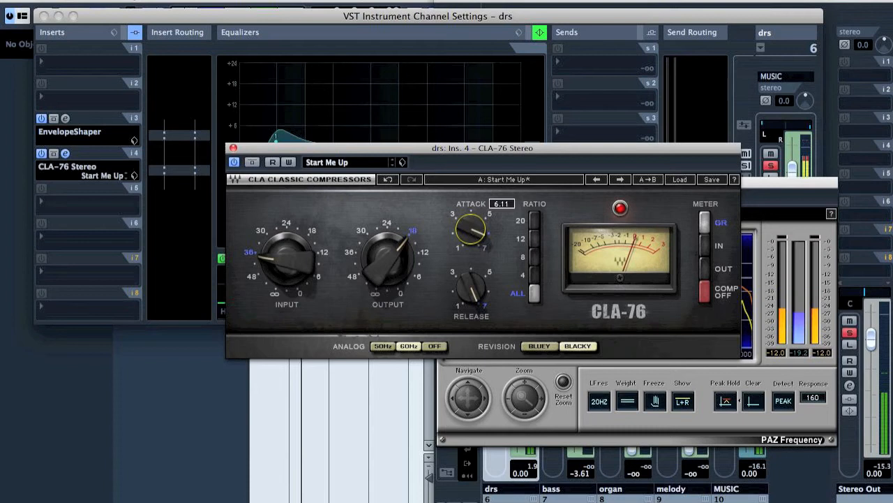
drag(306, 256, 273, 255)
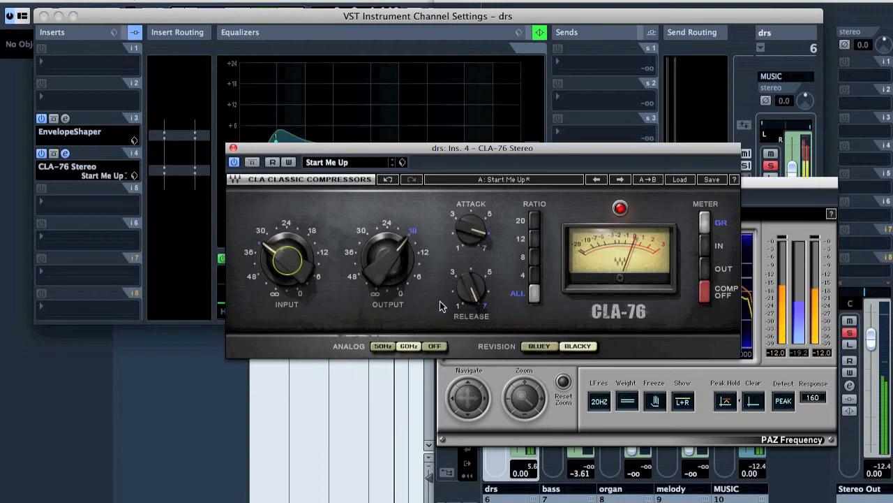
drag(471, 288, 471, 299)
click(253, 162)
click(253, 162)
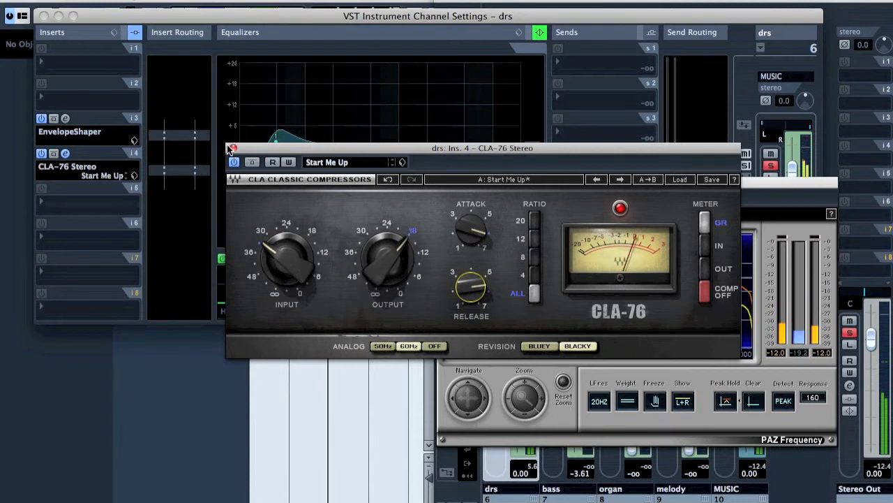
click(232, 148)
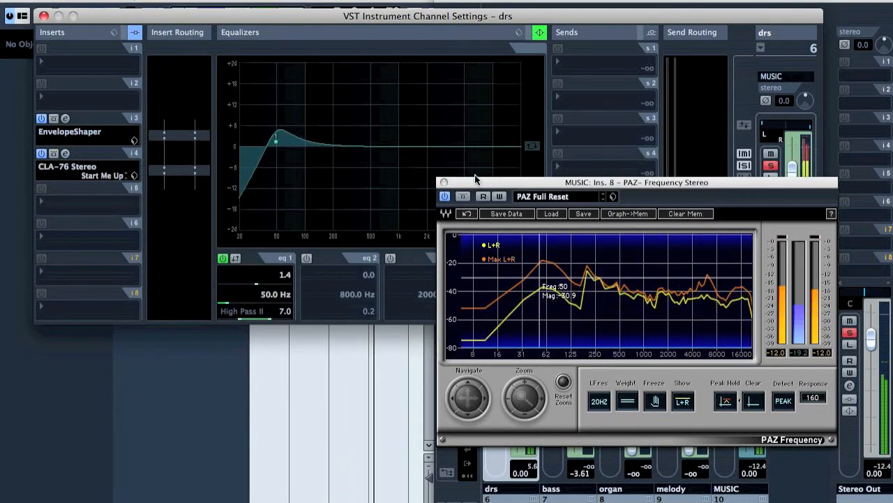
Step: Close the PAZ analyzer, lower the drs fader to -4.81, and bring the mixer back to the front
click(444, 182)
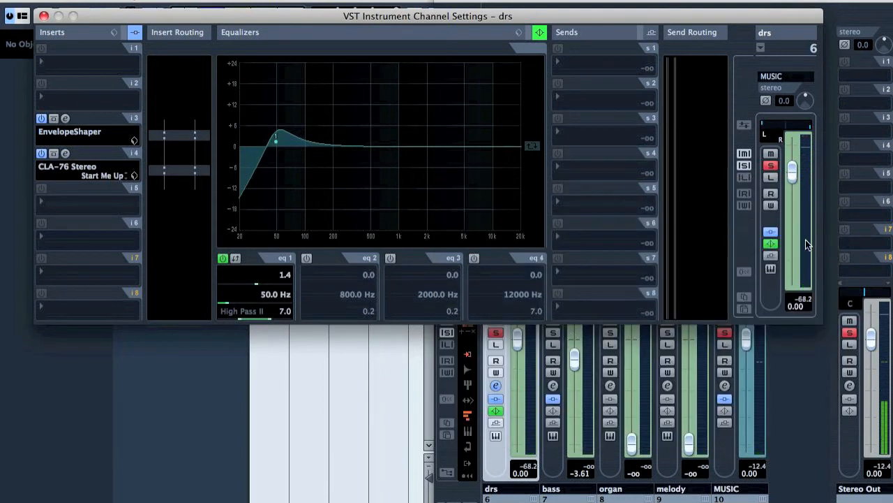
drag(791, 172, 794, 196)
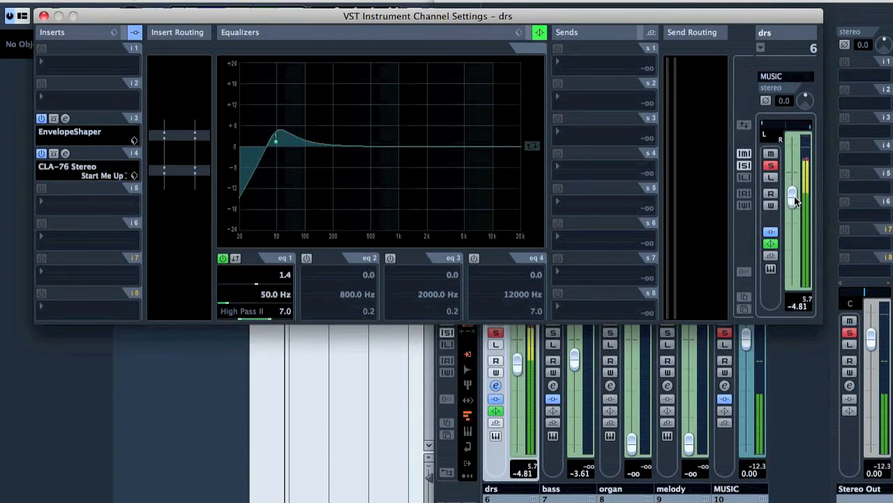
click(789, 344)
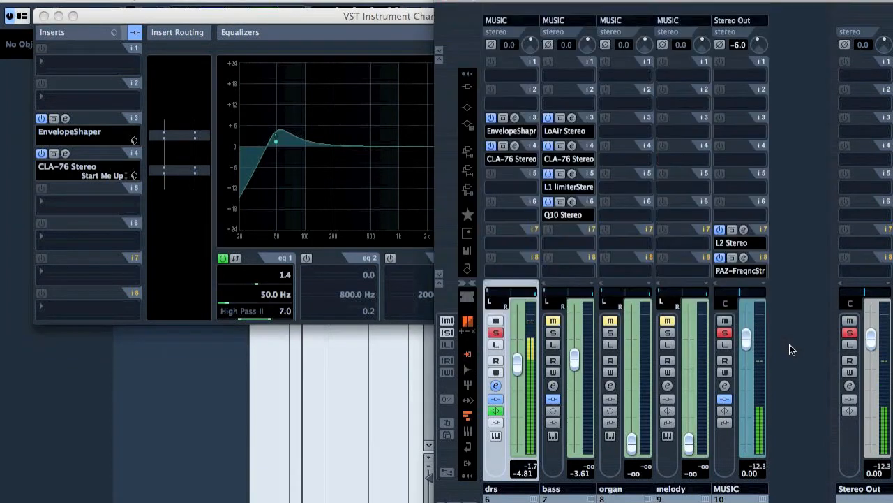
Step: Add bass and melody to the soloed drs, lowering the bass fader to -5.98 and raising the melody fader to -4.27
click(553, 321)
click(553, 332)
mouse_move(574, 360)
mouse_down()
mouse_move(569, 442)
mouse_move(575, 369)
mouse_up()
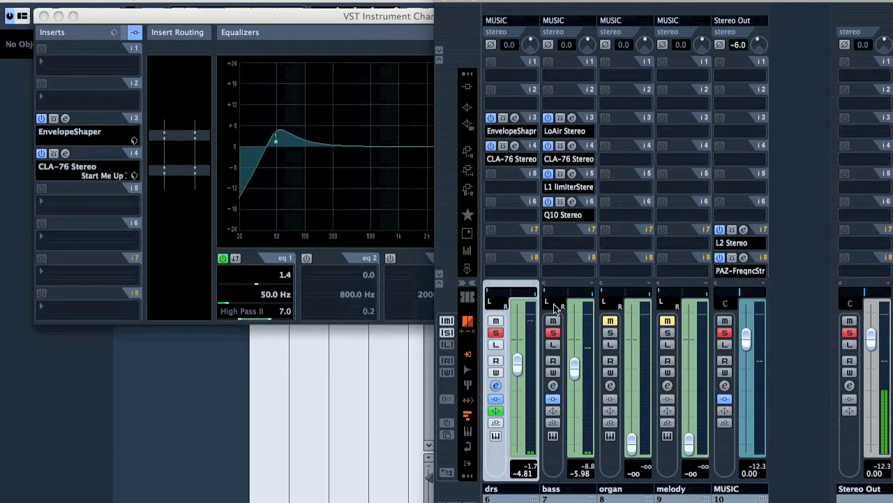
click(668, 321)
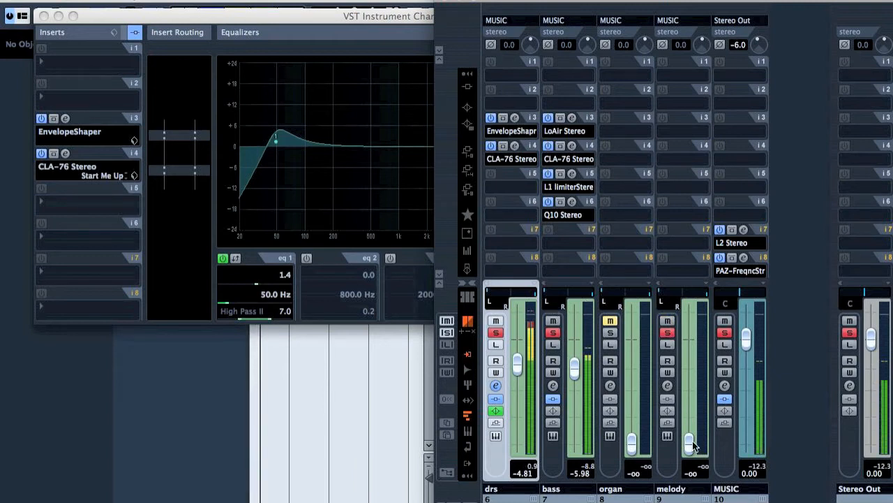
drag(689, 441, 691, 360)
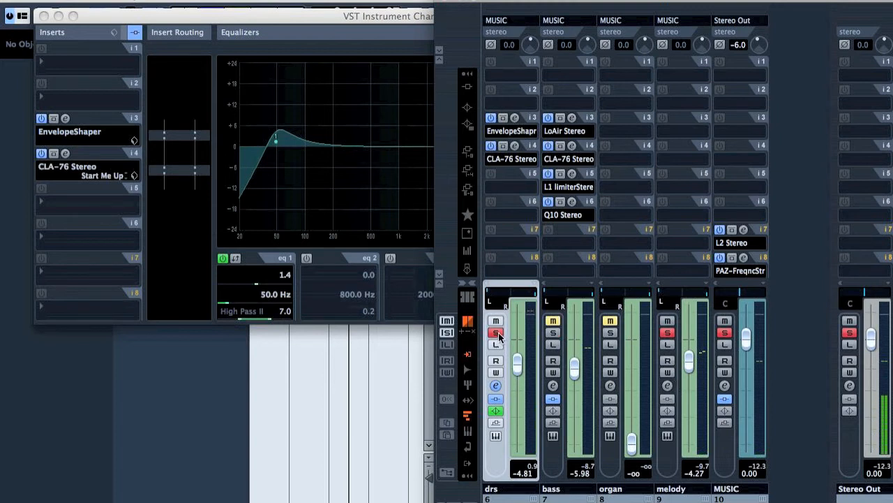
Step: Open the MUSIC group's PAZ analyzer clear of the mixer channels and clear its held peaks with only melody soloed
click(743, 258)
drag(692, 196, 280, 128)
click(340, 333)
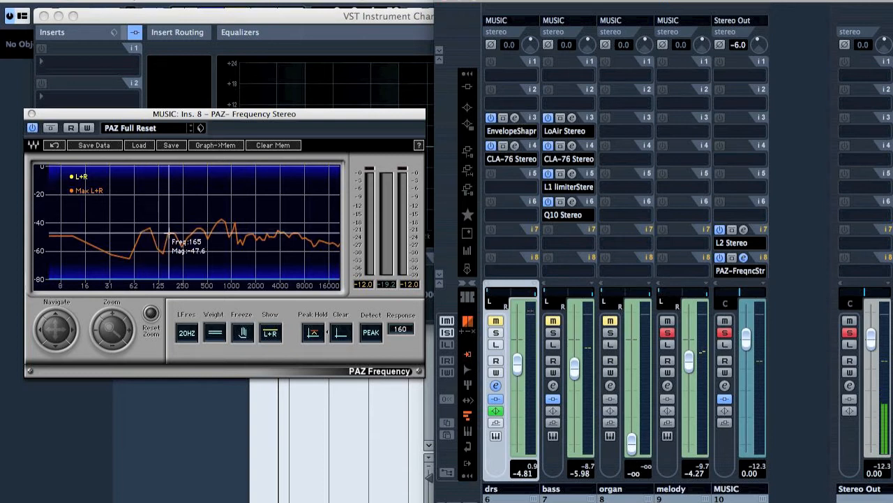
click(723, 386)
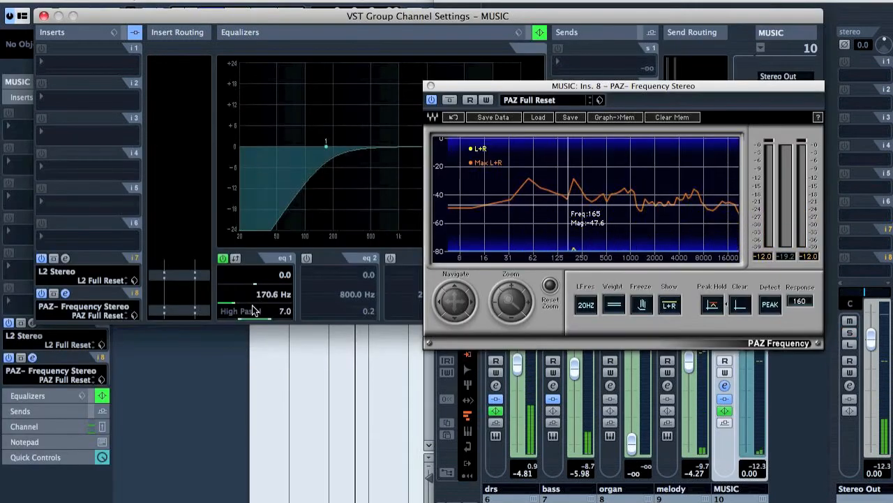
click(251, 311)
click(239, 265)
click(221, 259)
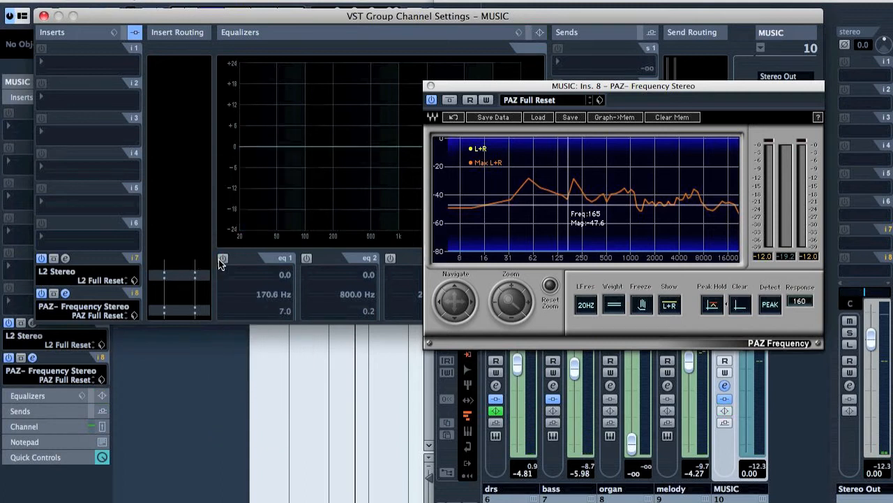
Step: Open the melody channel settings and enable eq 1 as a High Pass I filter
click(681, 478)
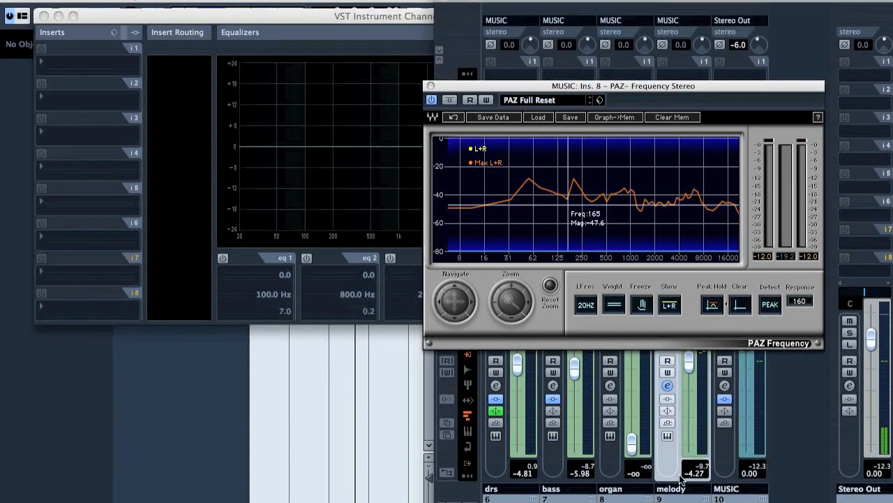
click(223, 260)
click(250, 311)
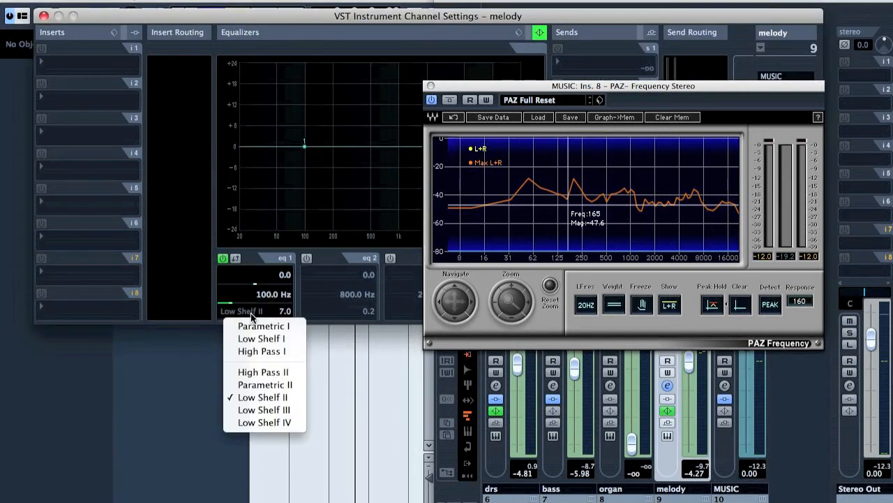
click(283, 351)
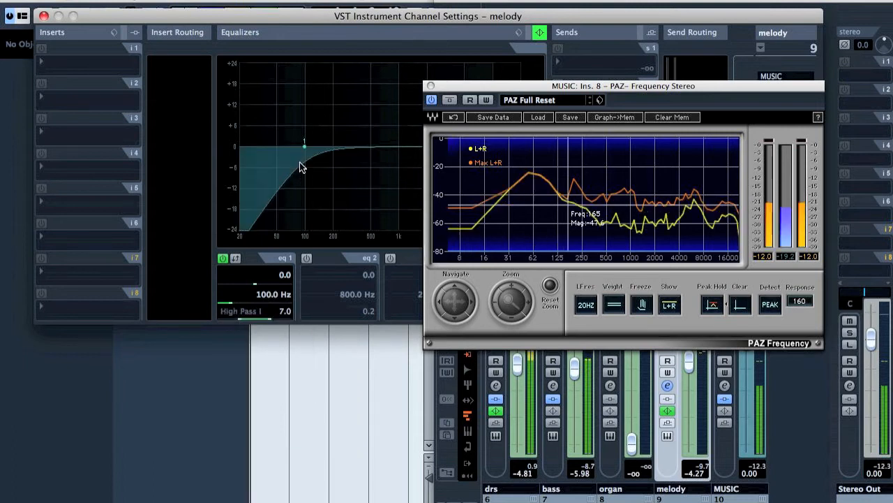
Step: Set the melody channel's eq 1 frequency to about 241 Hz, and compare the mix with the filter off and on
drag(303, 149, 340, 151)
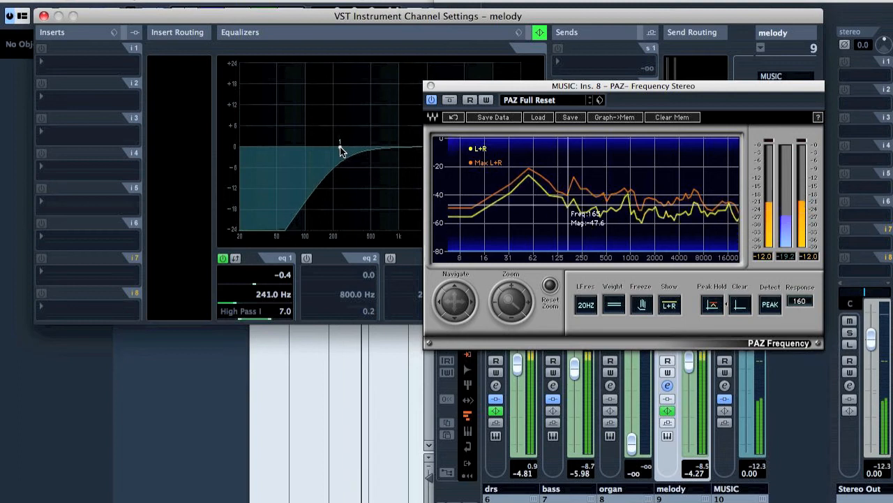
click(221, 259)
click(222, 258)
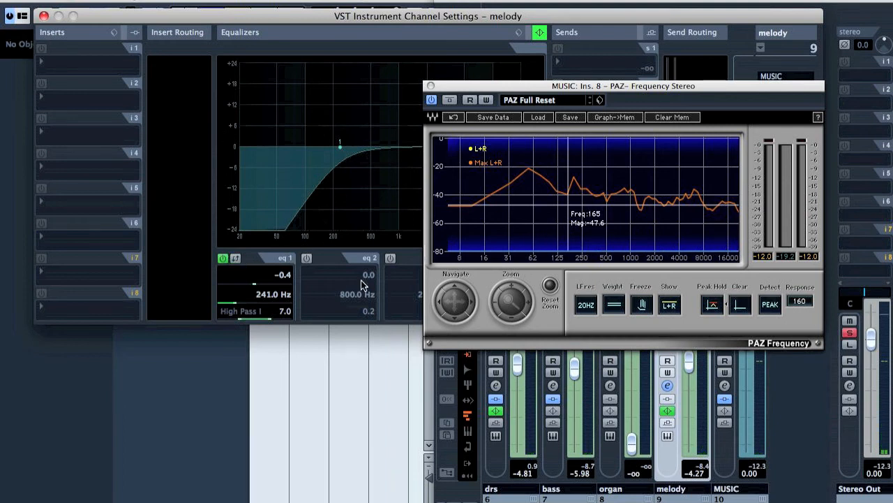
Step: Clear the PAZ analyzer's held peaks to check the filtered melody on its own, and remove all solos
click(739, 304)
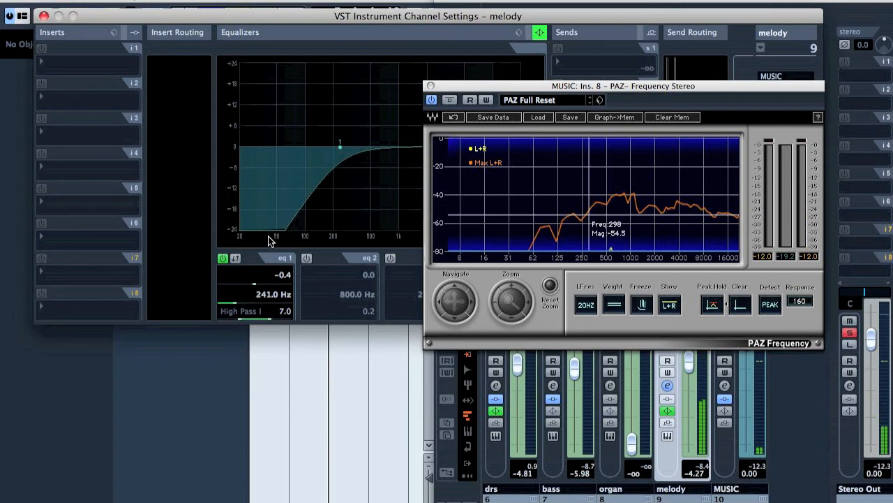
click(851, 335)
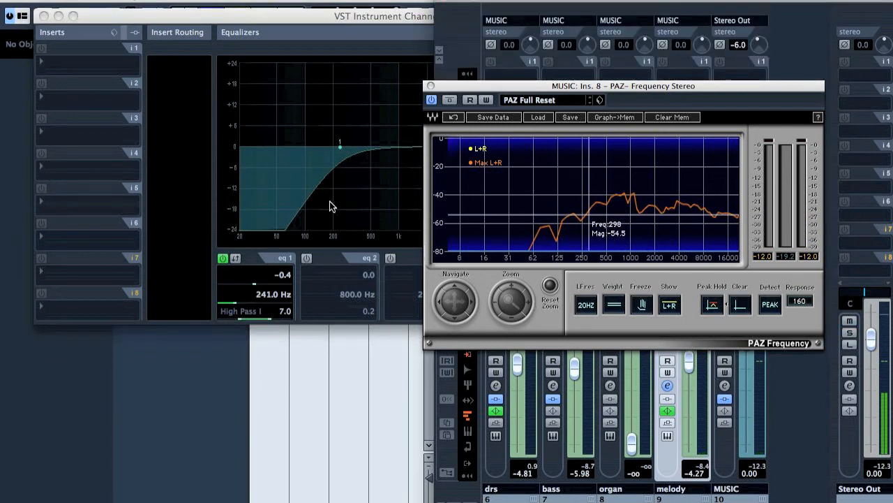
Step: Load RVox Stereo into the melody channel's insert 3, close the PAZ analyzer, and move the RVox window clear of the mixer channels
click(67, 137)
mouse_move(113, 262)
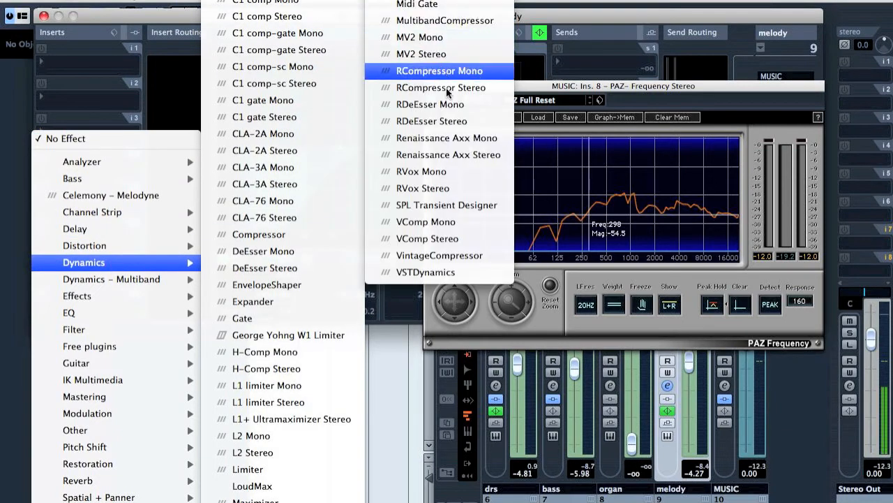
click(466, 189)
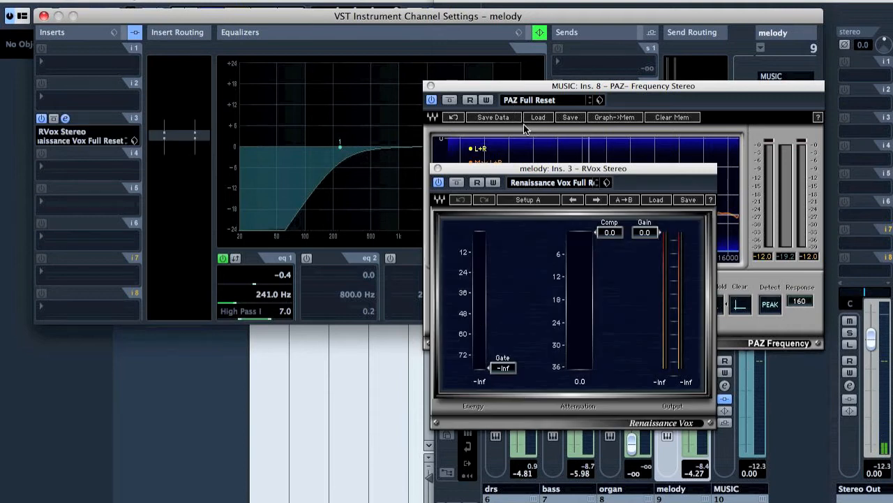
click(430, 86)
drag(568, 174, 283, 89)
Step: Set the melody RVox compression to -5.1 during playback and close the plug-in window
click(794, 448)
key(space)
drag(354, 151, 354, 169)
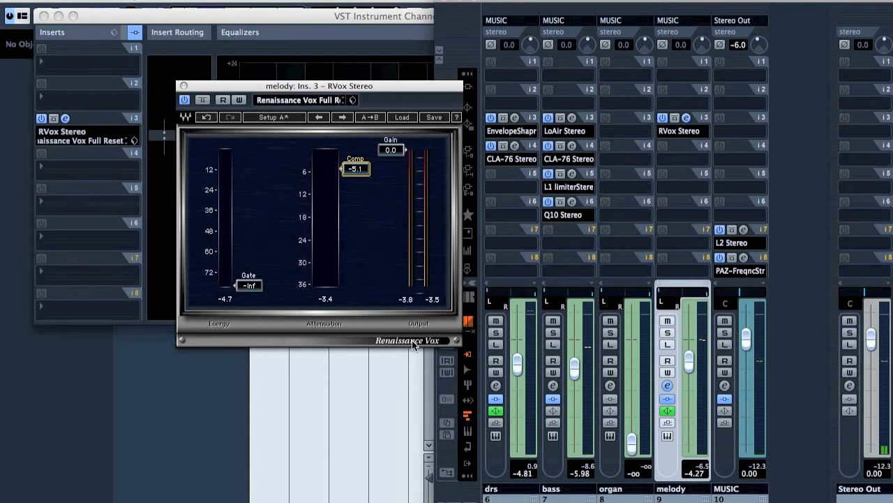
click(183, 87)
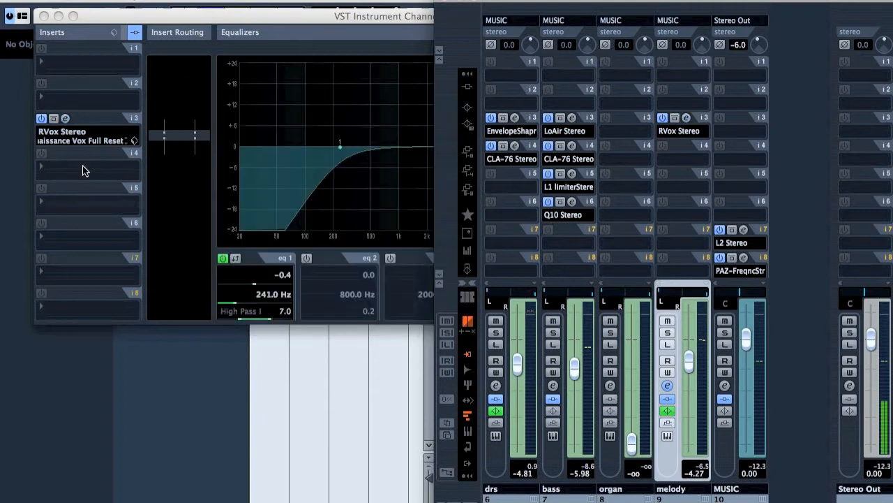
Step: Load H-Delay Stereo into the melody channel's insert 4 and set its dry/wet mix to 21
click(83, 171)
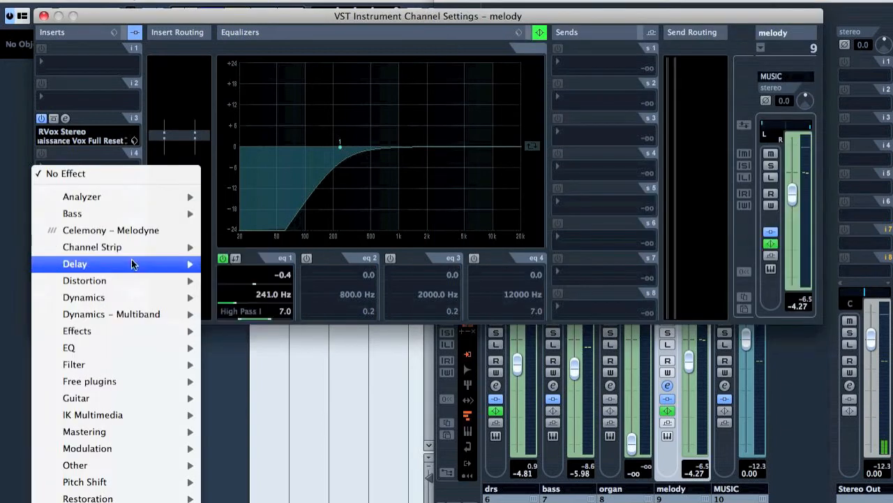
mouse_move(120, 266)
click(291, 293)
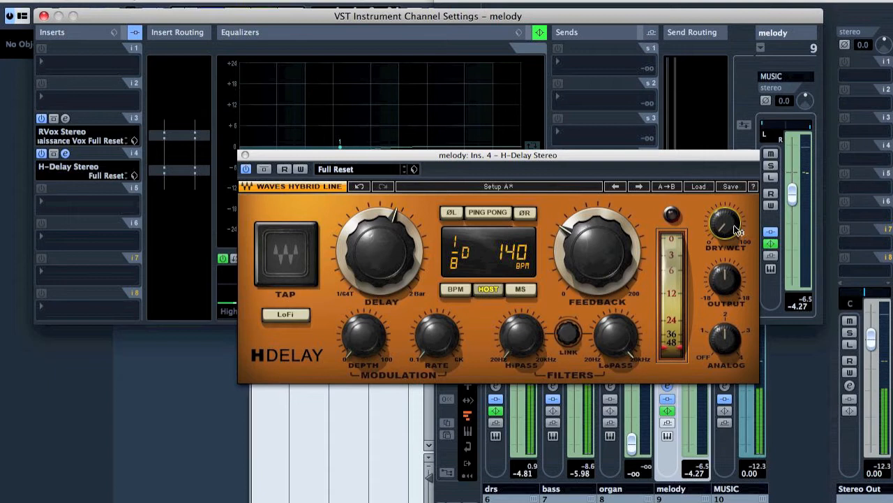
drag(734, 229, 735, 224)
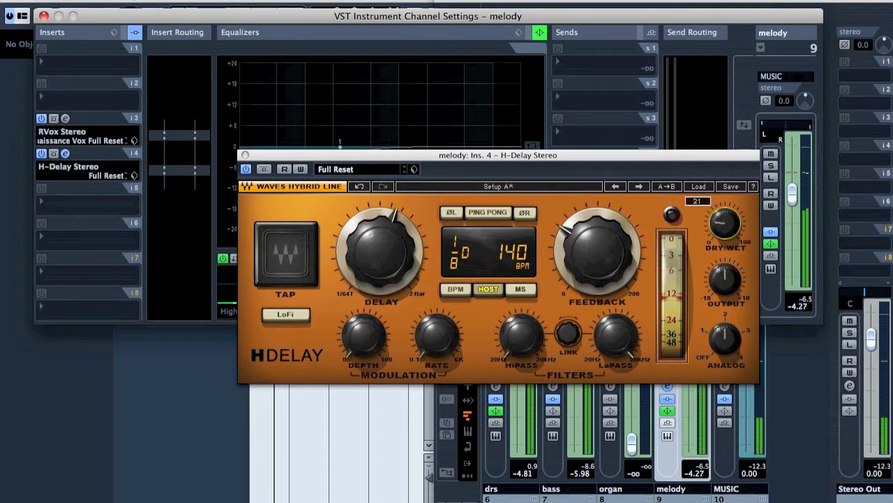
Step: Set the melody H-Delay's delay time to 1/8 and fine-tune its dry/wet mix to 18
drag(378, 252, 378, 259)
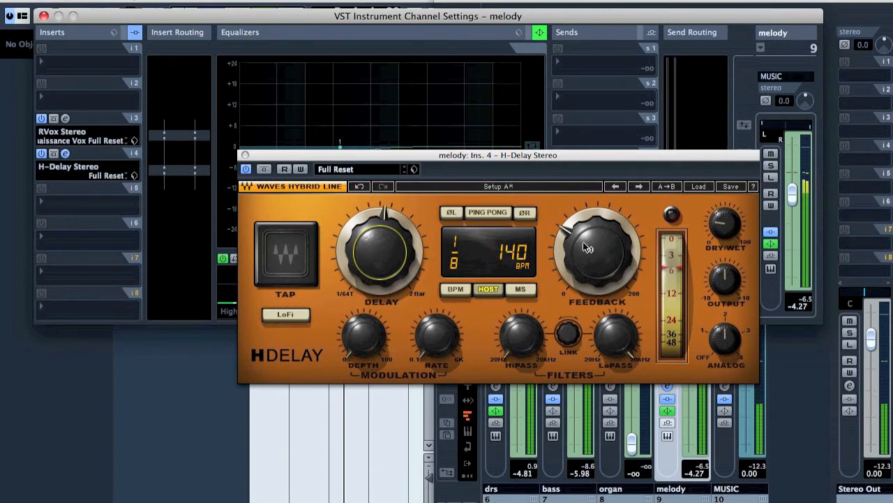
drag(729, 227, 729, 225)
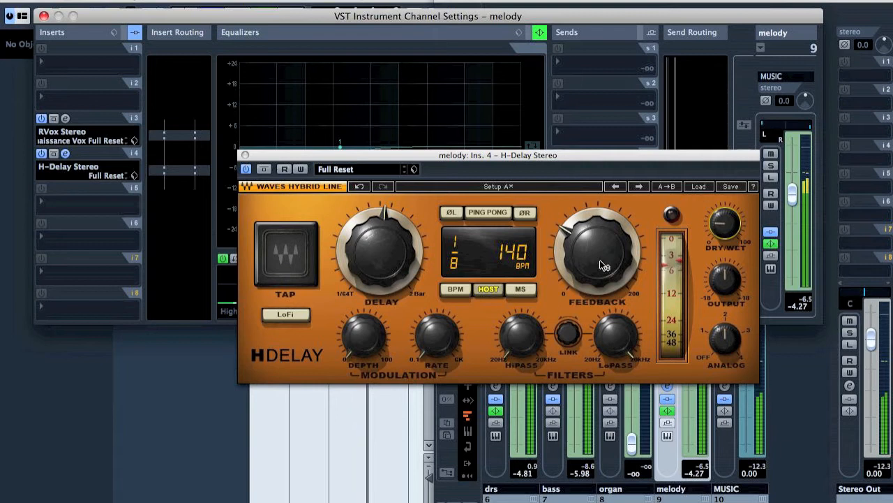
mouse_move(595, 257)
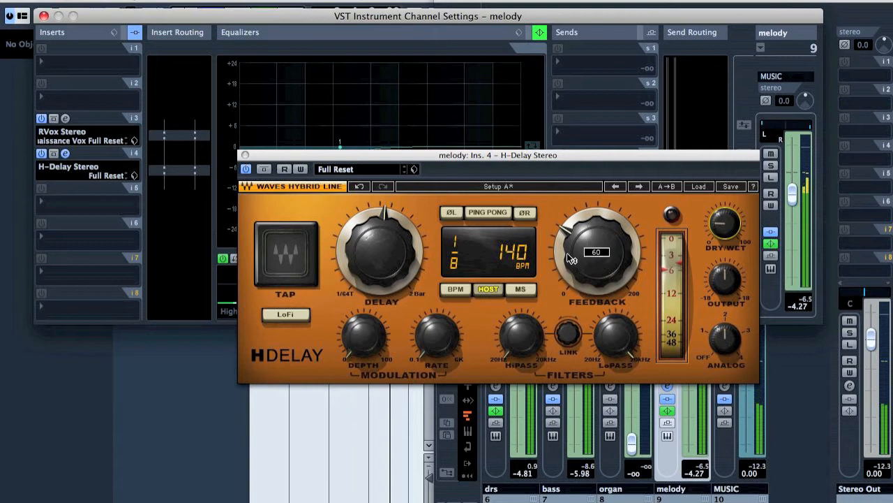
Step: Enable ping pong on the H-Delay, change the delay time to dotted 1/8 after trying 1/4, and set dry/wet to 17
click(488, 213)
drag(388, 264, 389, 234)
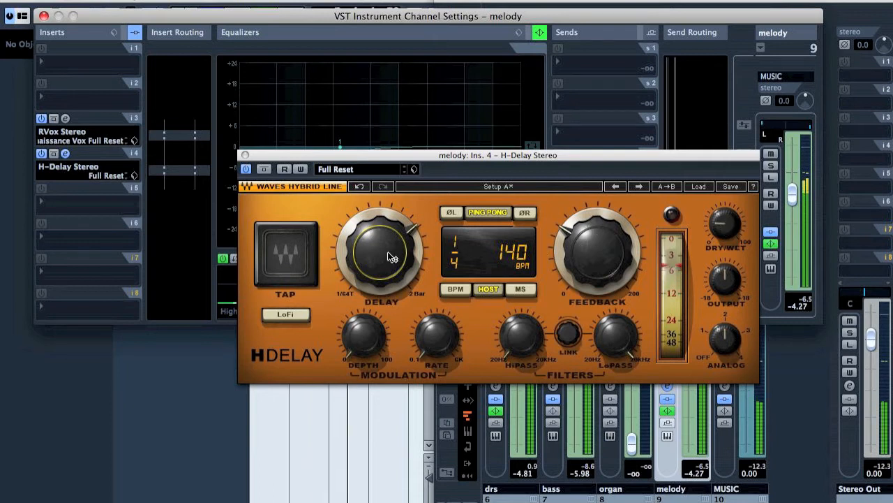
mouse_move(388, 241)
mouse_down()
mouse_move(387, 234)
mouse_move(391, 258)
mouse_up()
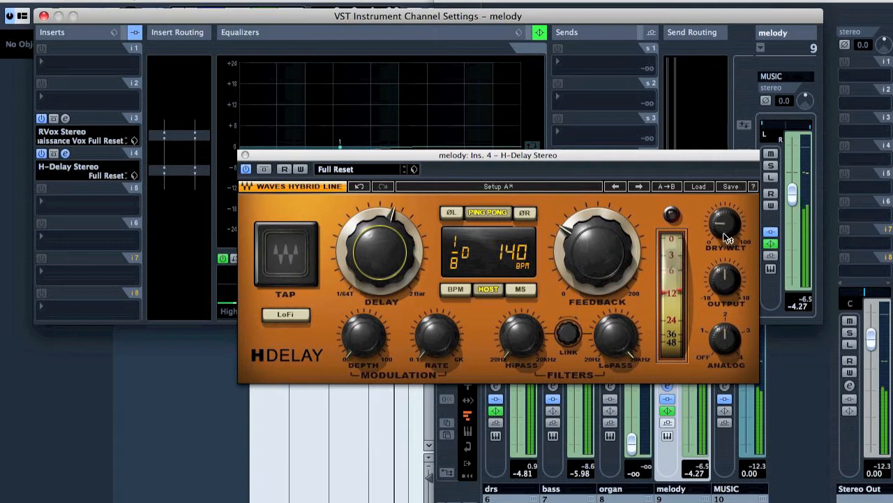
mouse_move(725, 229)
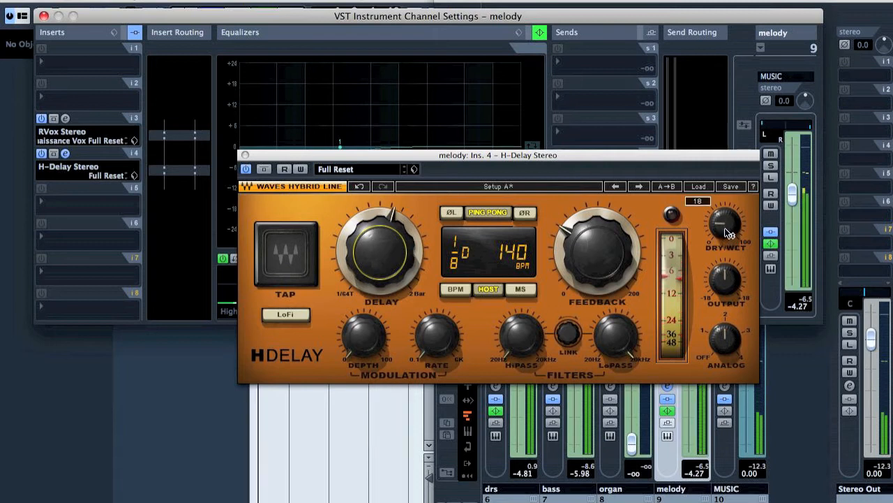
click(725, 230)
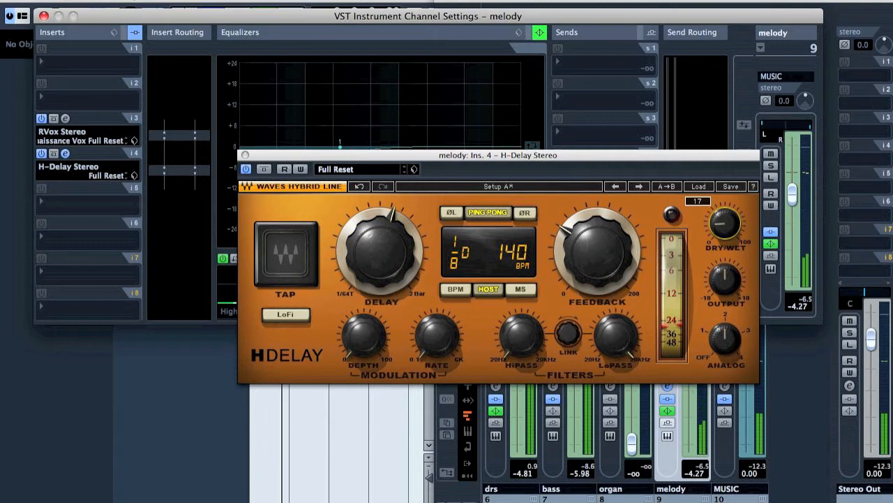
Step: Try a straight 1/8 delay time on the melody, raise the delay time again, and close the H-Delay window
click(384, 259)
drag(384, 259, 385, 265)
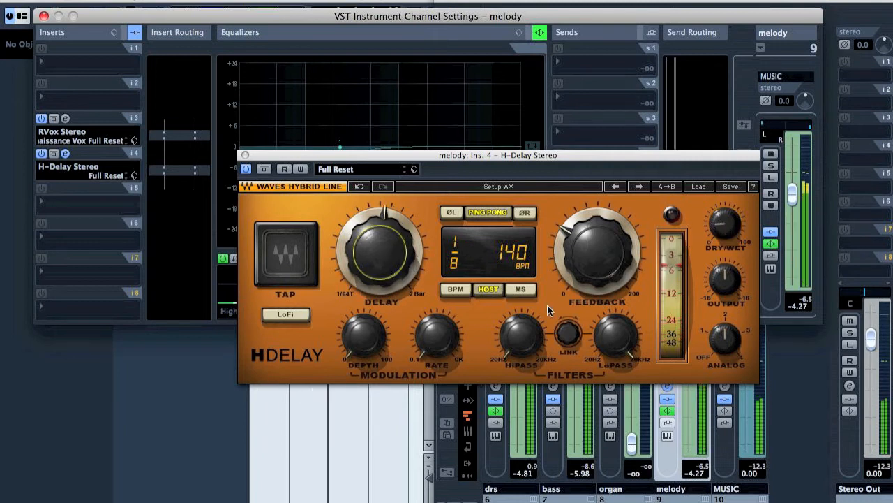
drag(385, 265, 385, 253)
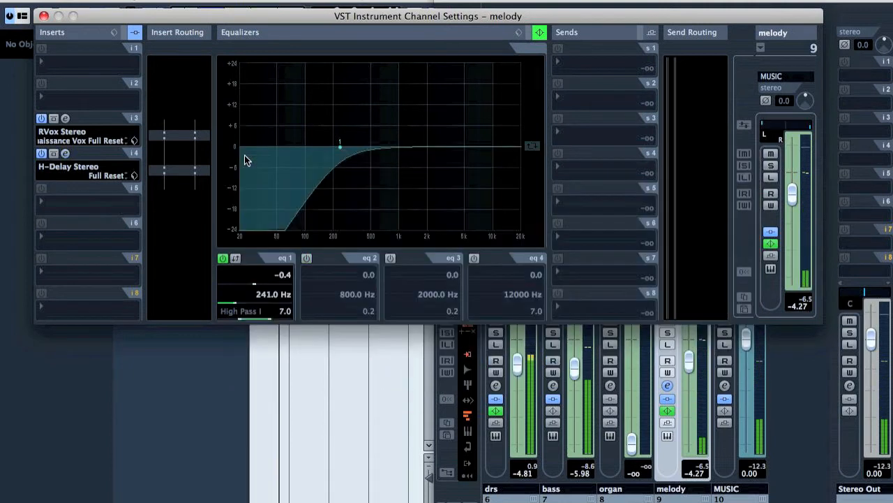
click(245, 155)
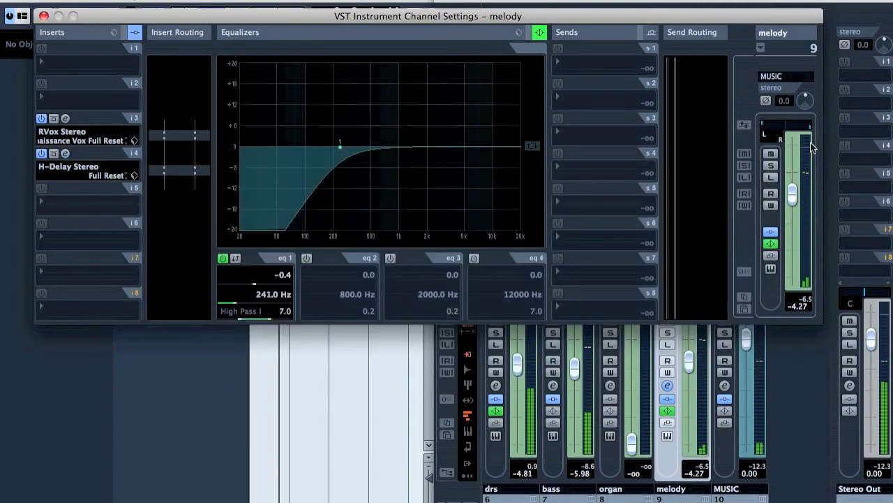
click(791, 377)
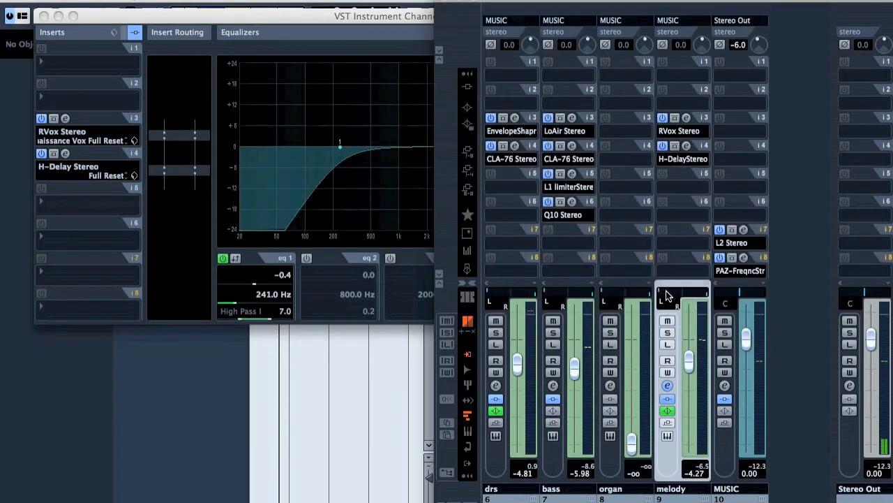
Step: Try the Stereo Balance Panner on the melody channel and return it to the Stereo Dual Panner
right_click(700, 298)
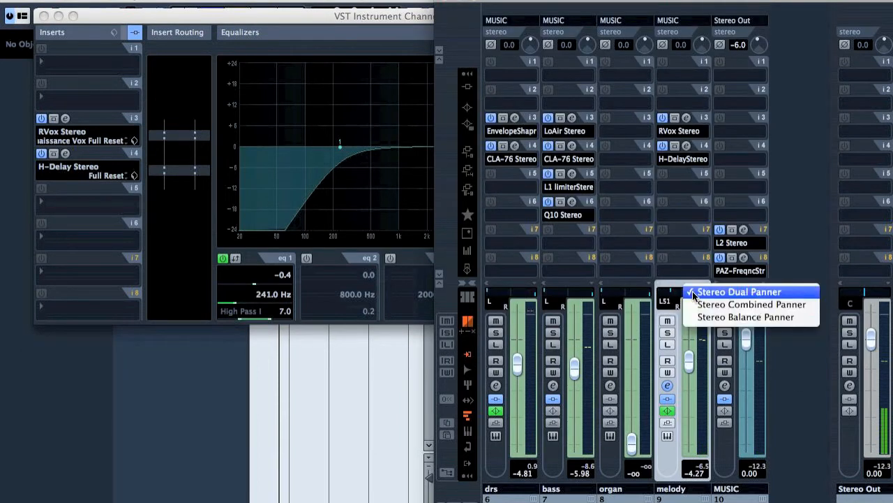
click(705, 316)
right_click(690, 296)
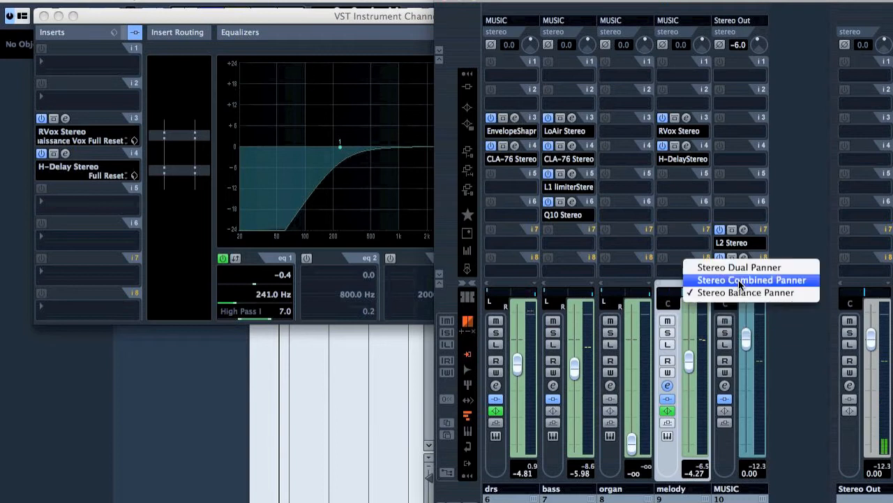
click(698, 264)
Step: Try the Stereo Combined Panner on the melody channel, shifting its pan range to L44 and R58
right_click(685, 294)
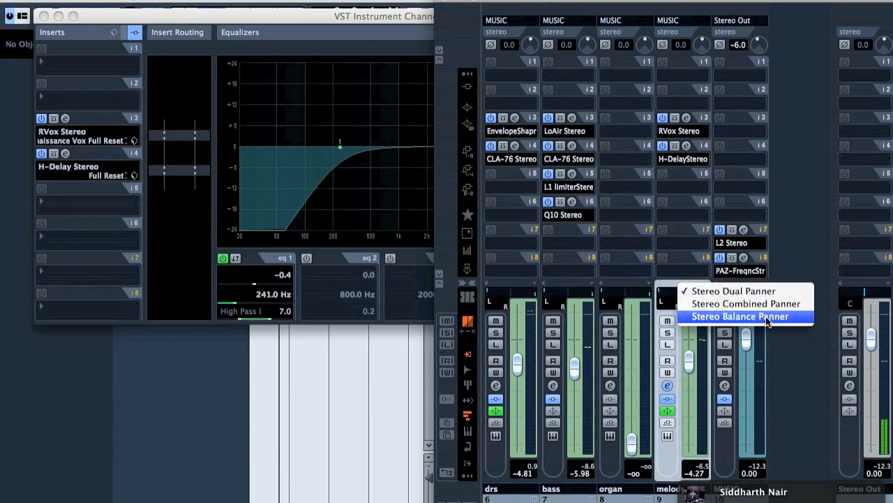
click(700, 320)
right_click(686, 296)
click(700, 284)
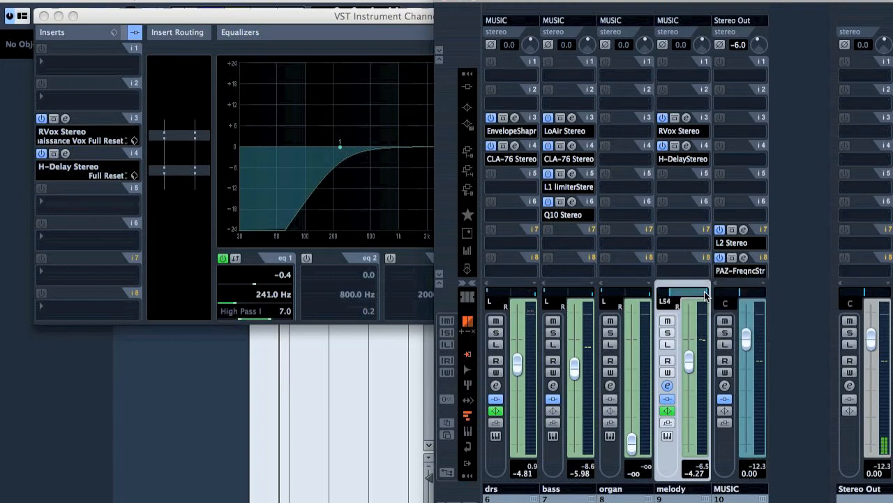
drag(702, 296, 693, 296)
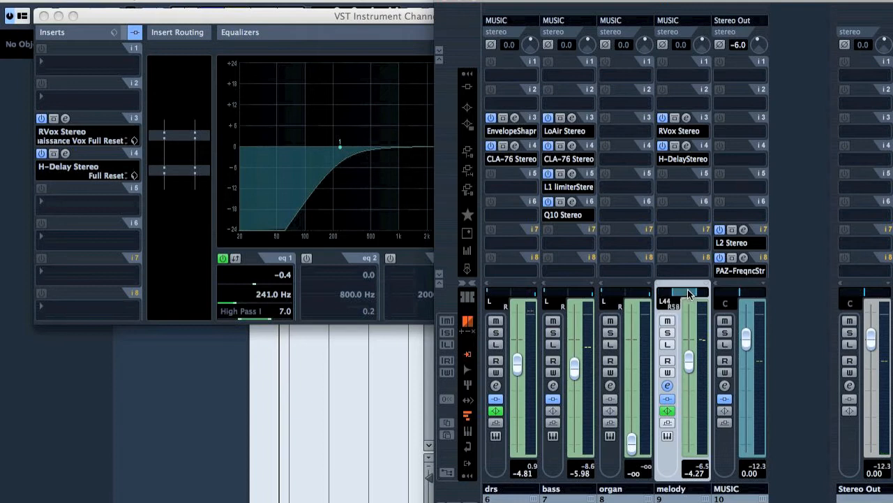
Step: Switch the melody channel to the Stereo Dual Panner and narrow its panning to L56 and R57
right_click(687, 294)
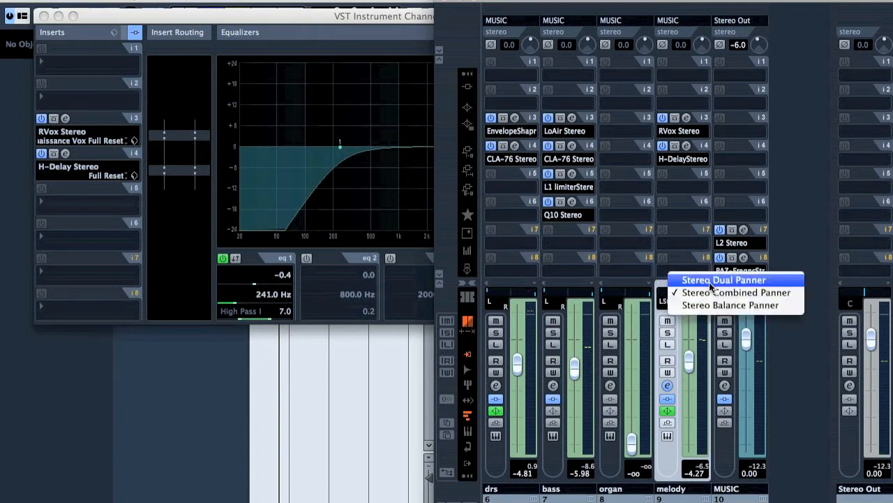
click(701, 280)
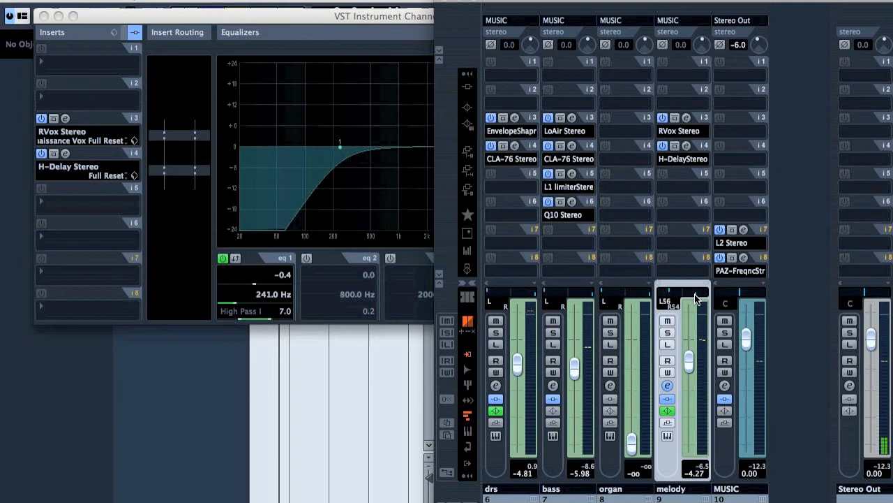
key(space)
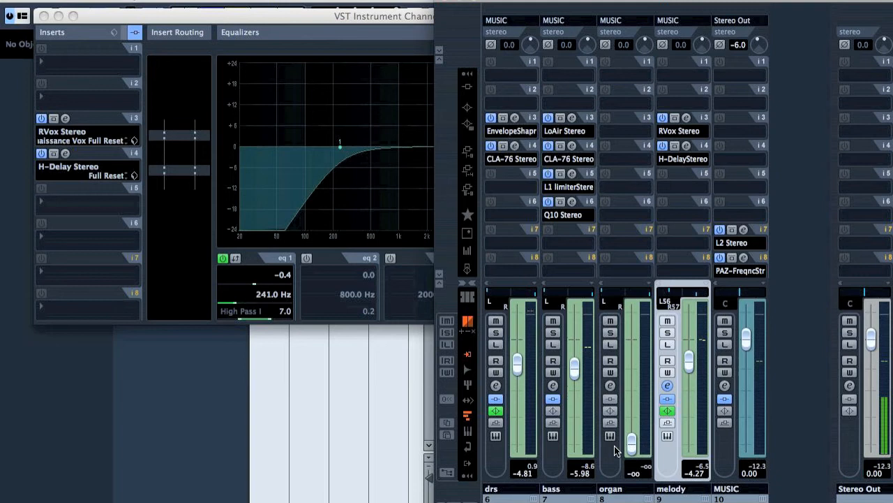
Step: Solo the organ channel and open the MUSIC group's PAZ analyzer
click(611, 333)
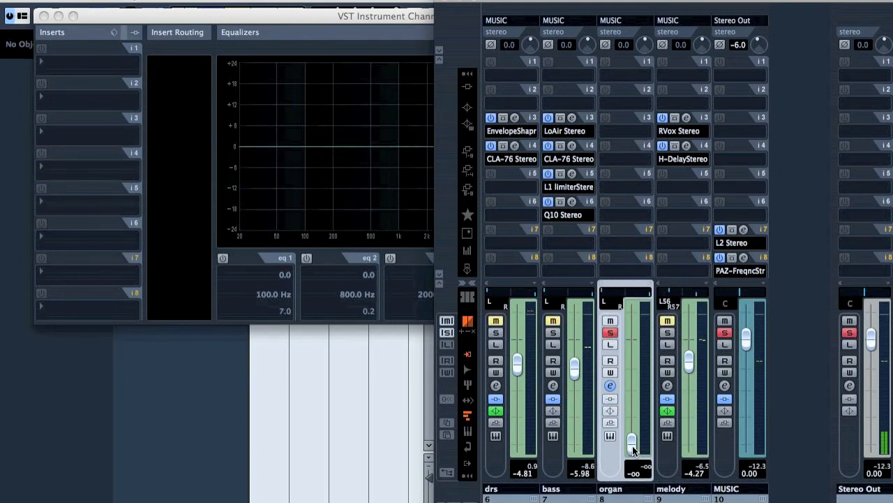
drag(634, 450, 633, 455)
click(744, 267)
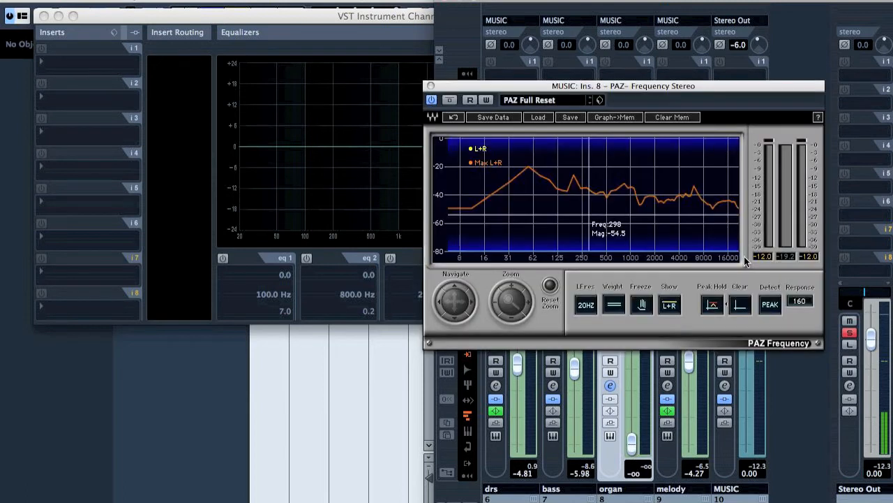
Step: Move the analyzer clear of the mixer, clear its held peaks, and raise the soloed organ's fader to -0.12
drag(654, 86, 288, 61)
click(371, 283)
drag(632, 444, 638, 342)
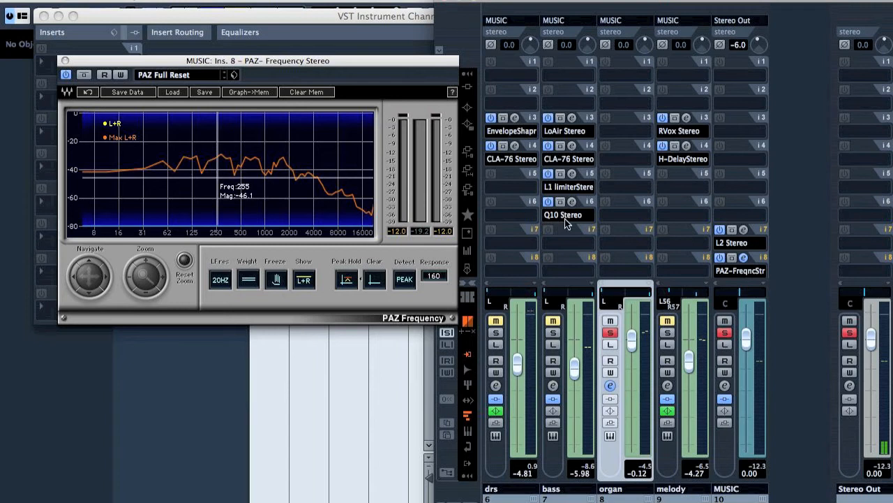
Step: Load Q10 Stereo into the organ channel's insert 3, remove the solo, and play the full mix
click(626, 130)
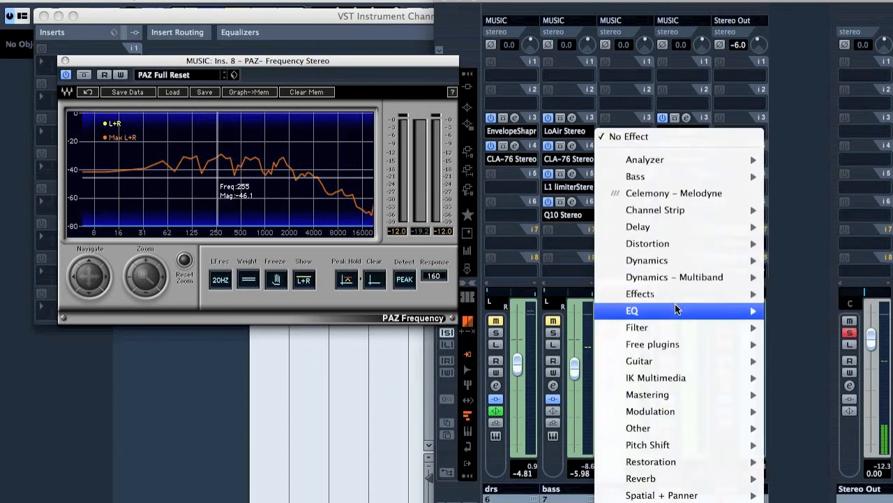
mouse_move(602, 311)
click(514, 317)
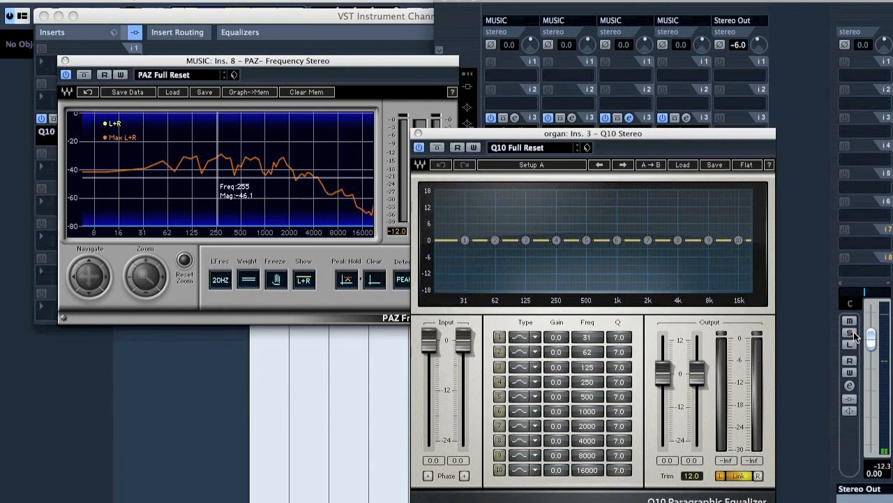
key(space)
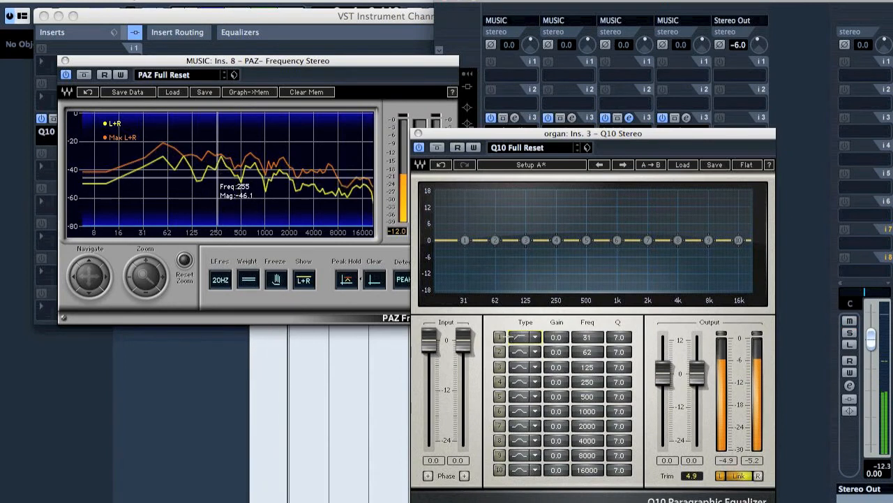
Step: Make band 1 of the organ's Q10 a high-pass filter and set its frequency to 197 Hz
click(520, 338)
drag(587, 339, 588, 274)
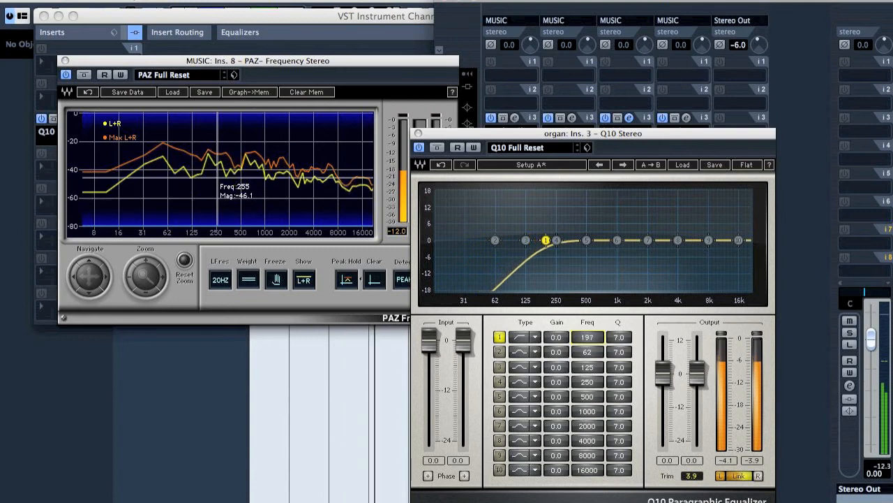
Step: Compare the organ with its Q10 bypassed and active, and raise band 1's high-pass frequency to 223 Hz
click(440, 146)
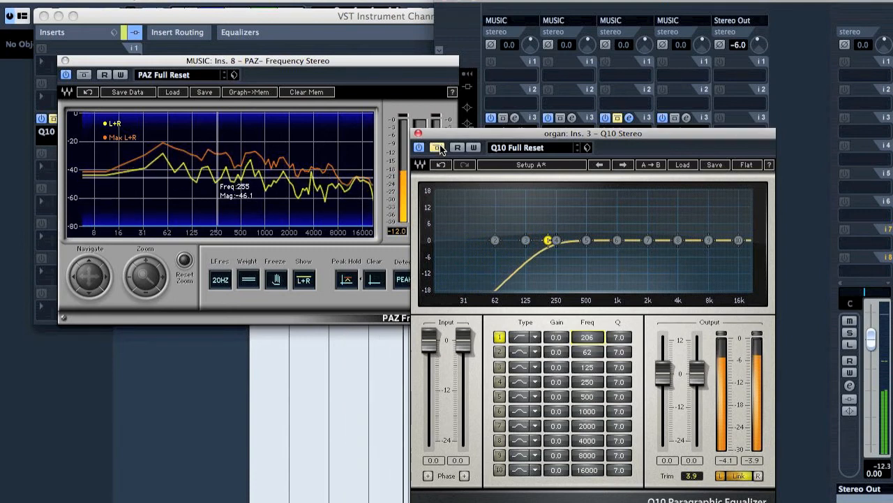
click(440, 147)
drag(586, 337, 587, 332)
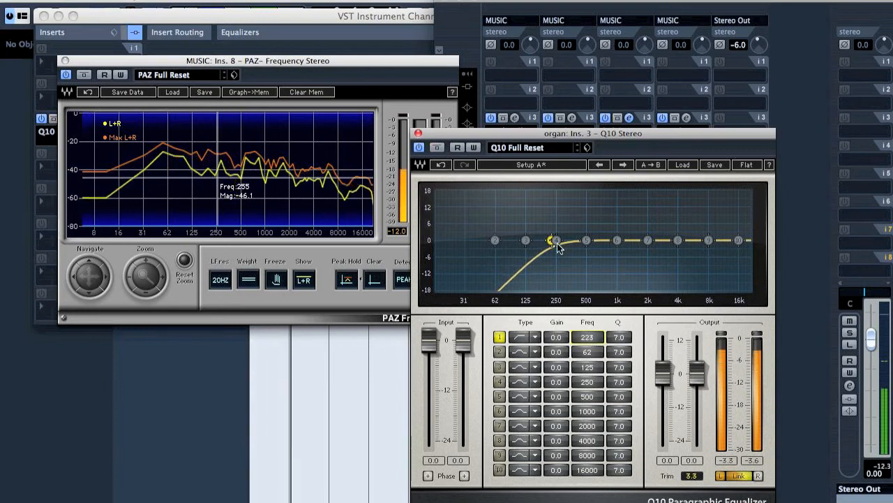
Step: Play the organ soloed and compare its sound with Q10 bypassed and active
key(space)
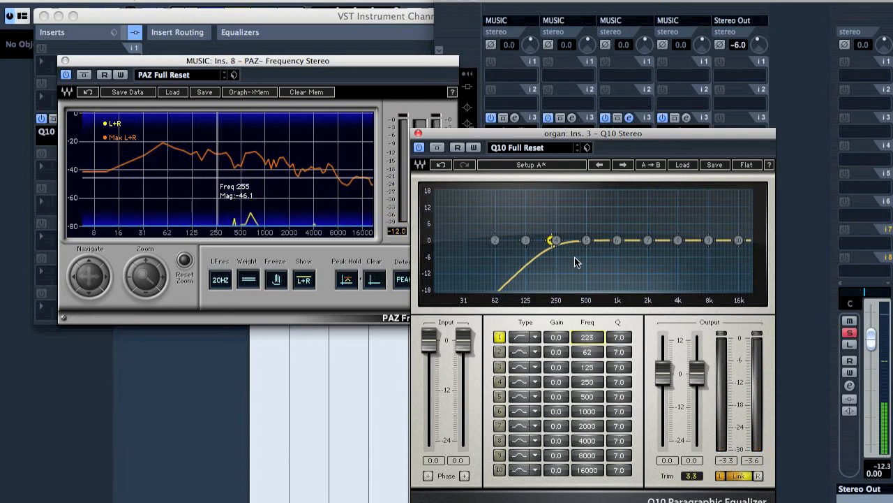
key(space)
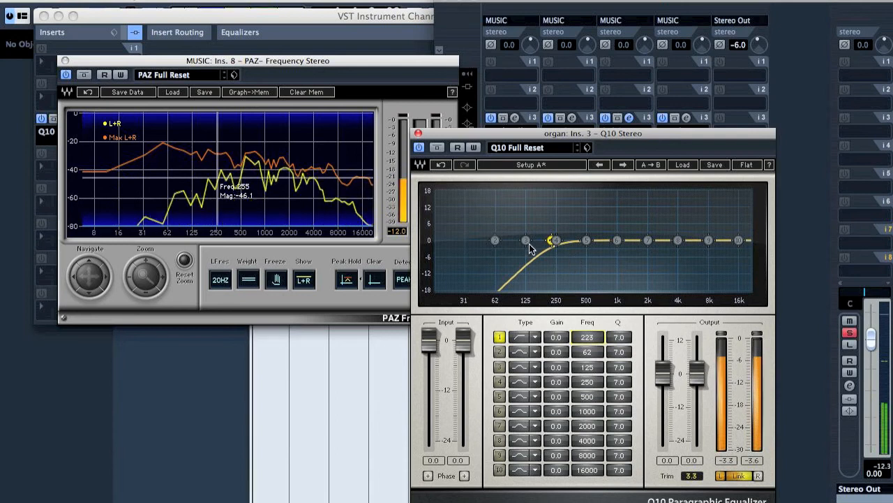
click(437, 147)
click(437, 148)
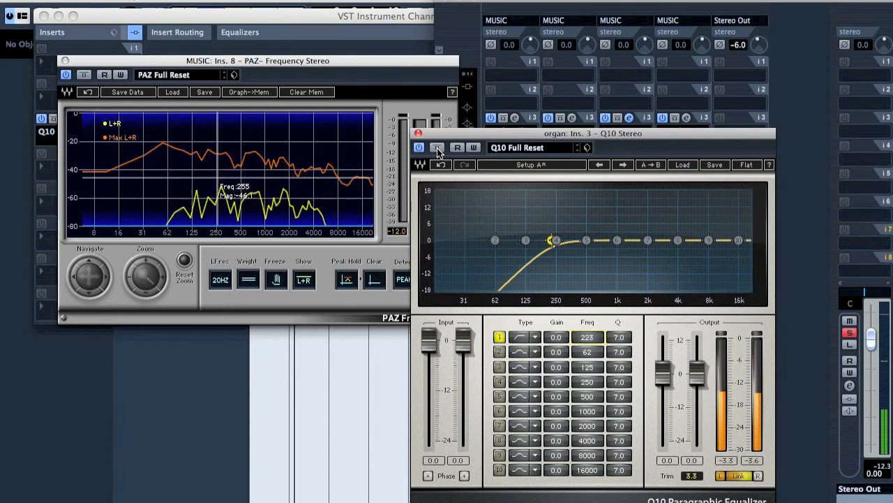
Step: Move the Q10 window clear of the mixer, remove the organ's solo, and compare Q10 bypassed and active in the full mix
drag(470, 135, 264, 110)
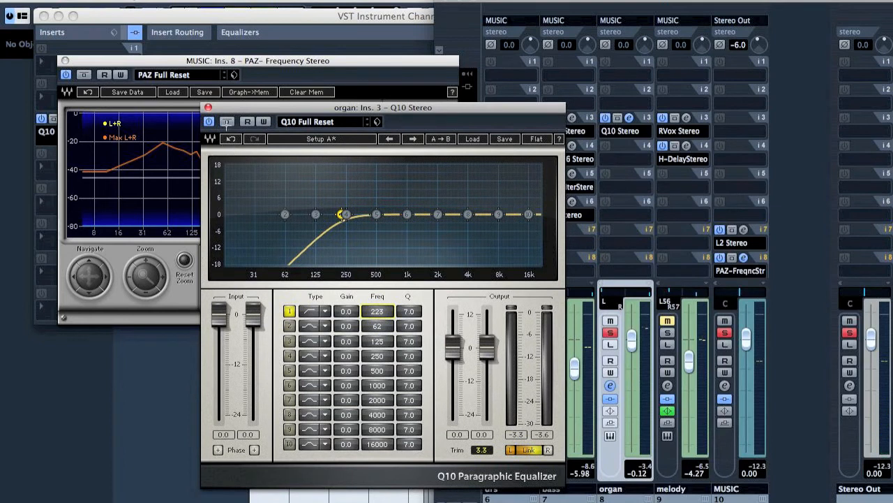
click(610, 332)
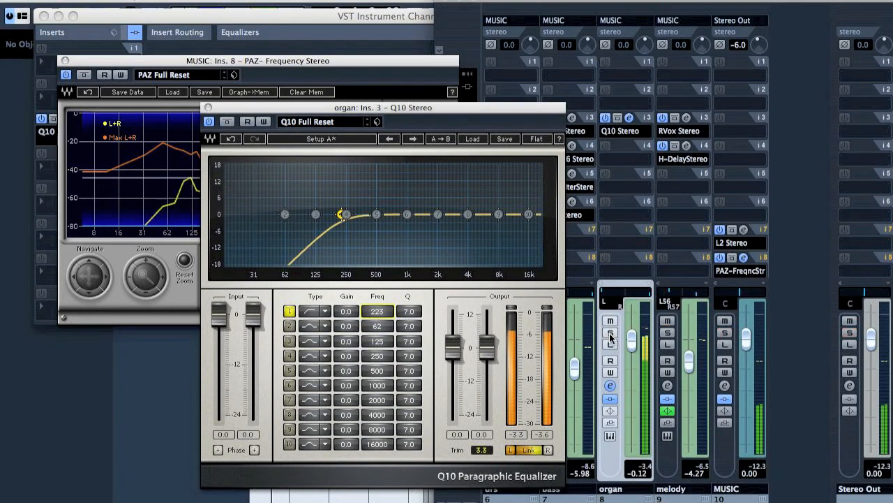
click(227, 122)
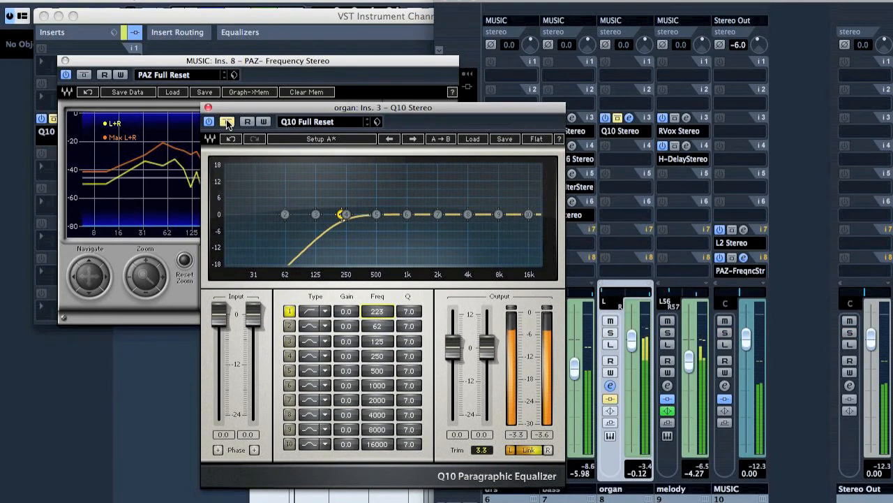
click(227, 122)
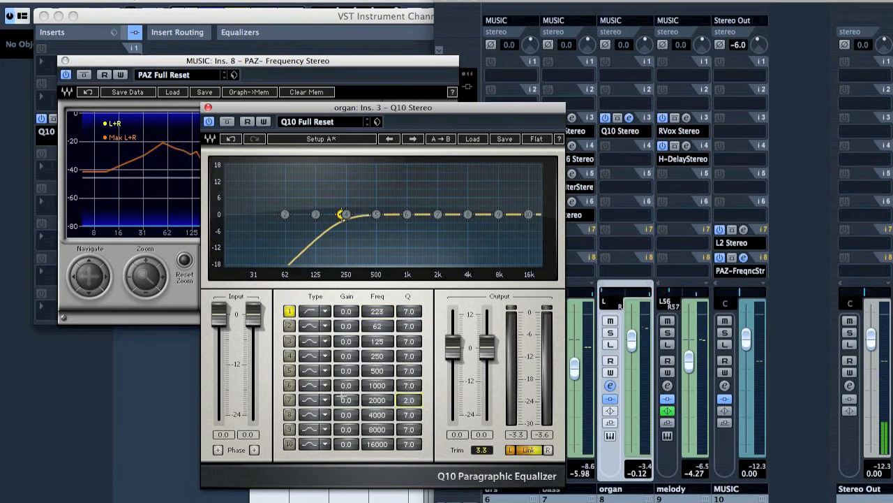
Step: Enable band 7 of the organ's Q10 and set it to -4.4 dB at 2150 Hz
click(289, 401)
drag(437, 216, 440, 188)
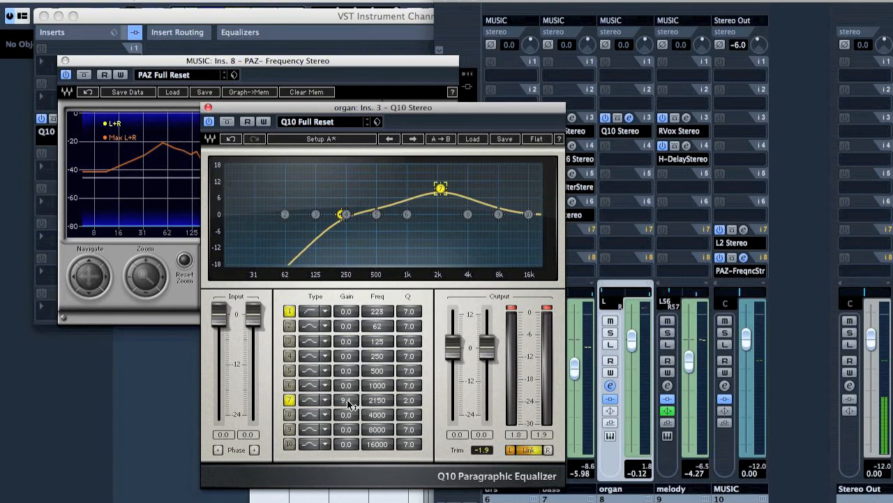
drag(349, 405, 311, 501)
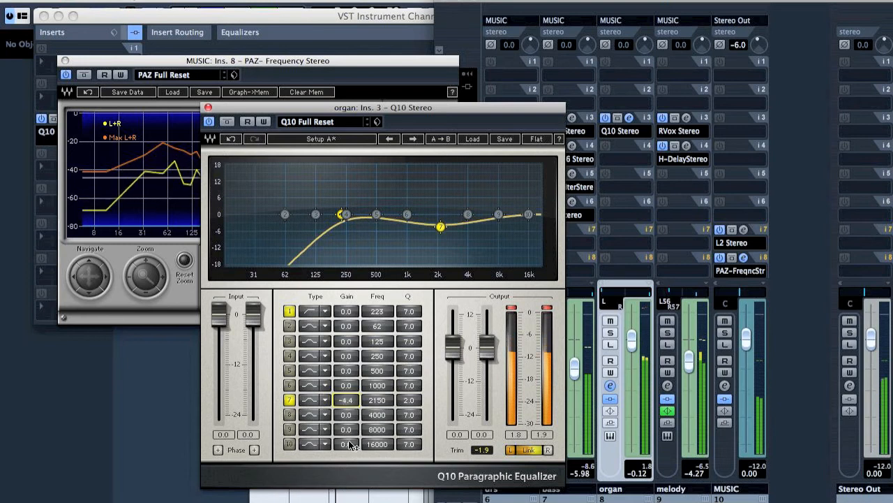
Step: Enable band 10 of the organ's Q10 as a Hi Shelf and set it to 4.5 dB at 6080 Hz
click(326, 444)
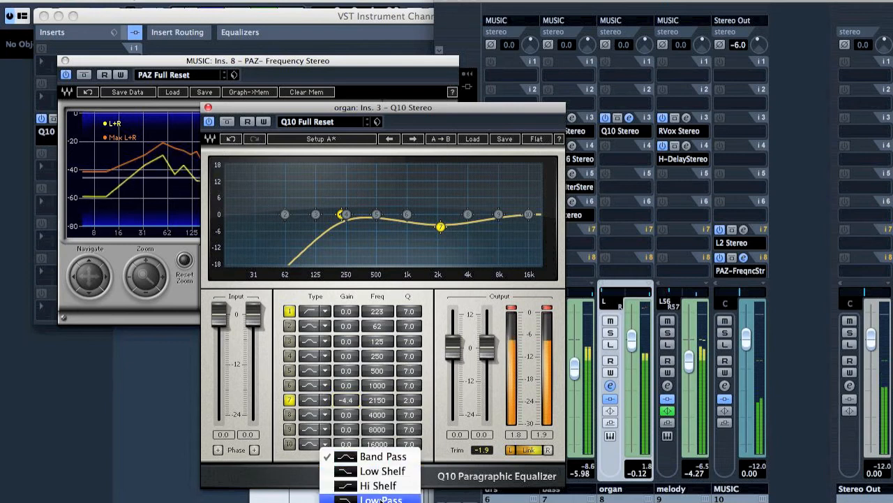
click(331, 481)
click(292, 444)
drag(535, 217, 487, 202)
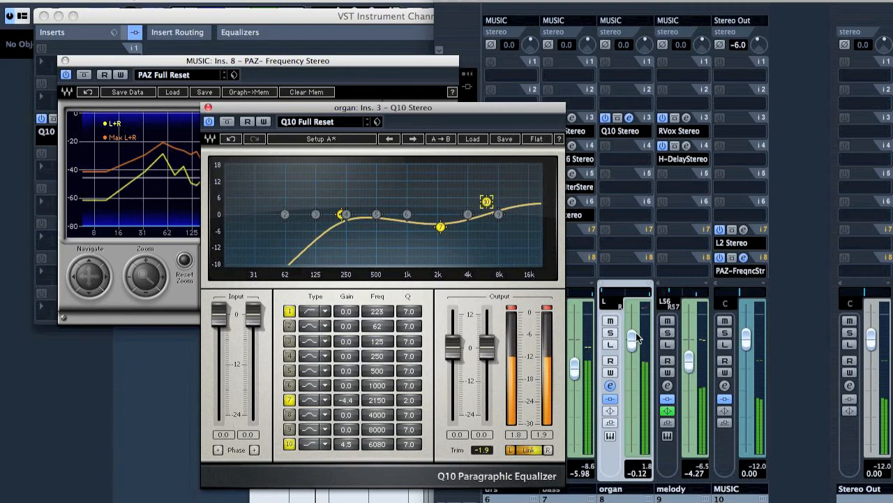
Step: Set the faders to -2.71 for organ, -3.46 for melody, -2.56 for bass and -3.94 for drs, closing the plug-in windows
drag(631, 340, 630, 353)
drag(688, 361, 691, 359)
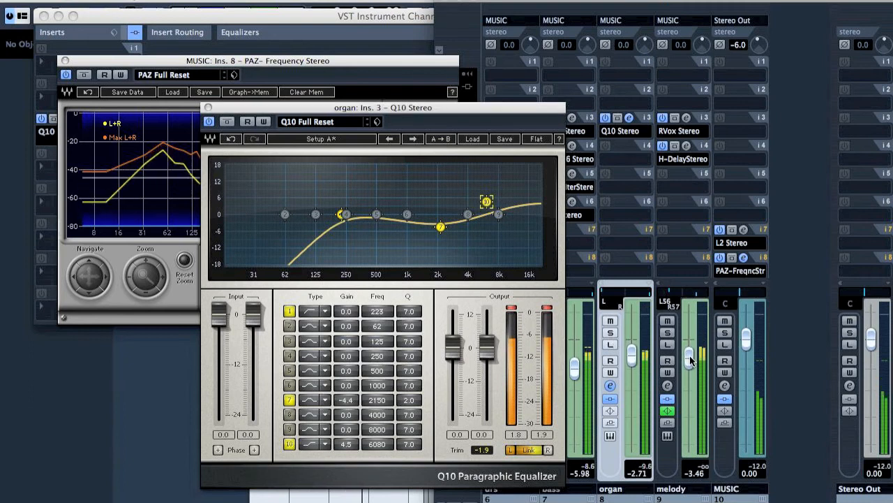
click(65, 61)
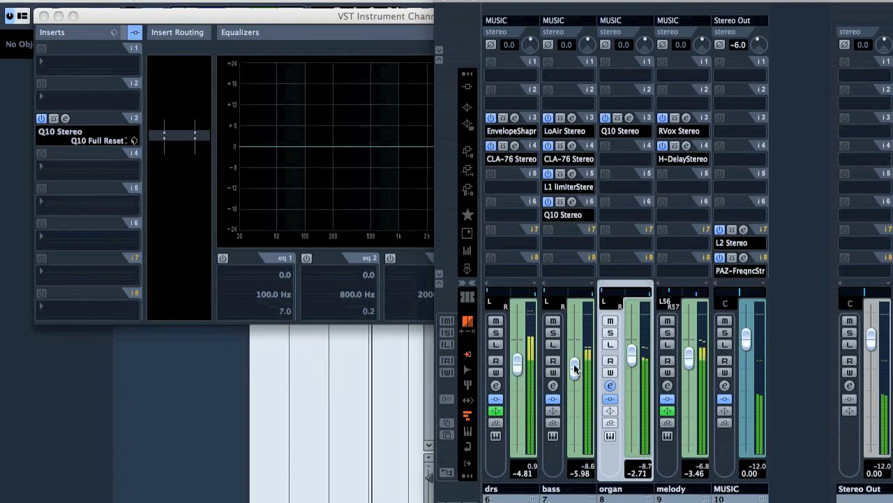
drag(574, 364, 577, 352)
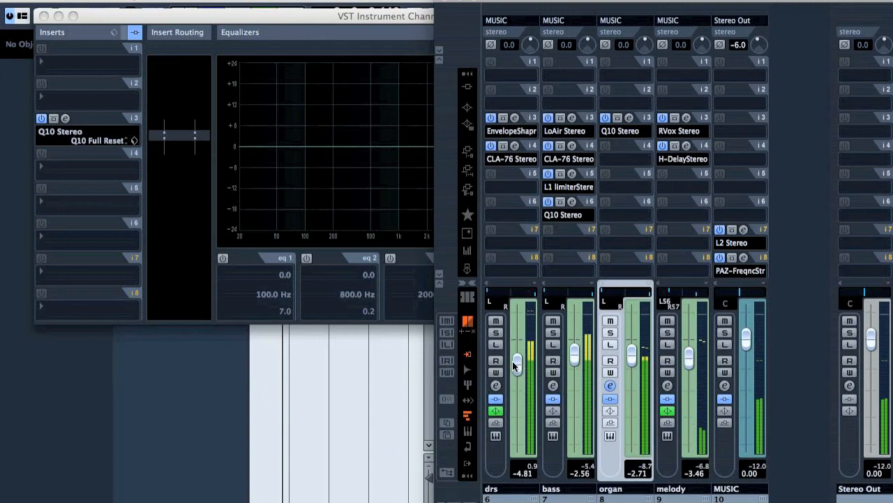
drag(518, 368, 517, 362)
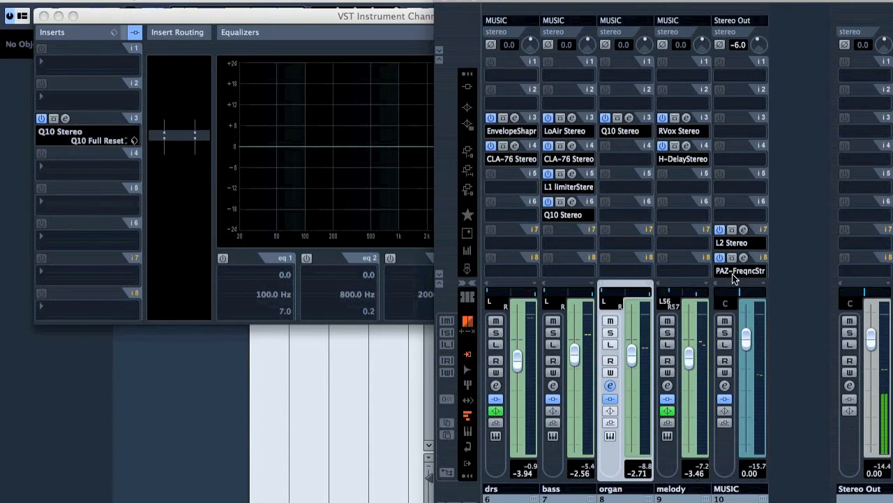
Step: Solo the bass, open the MUSIC group's PAZ analyzer, and clear its held peaks
click(554, 333)
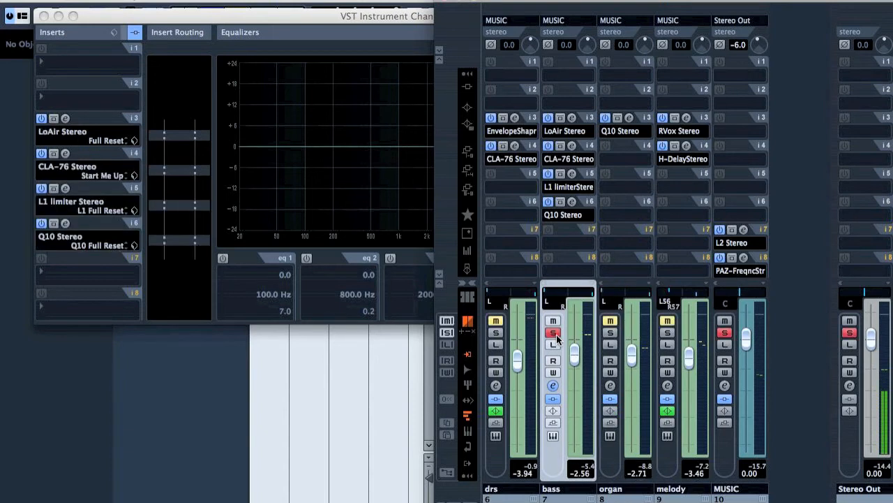
click(743, 258)
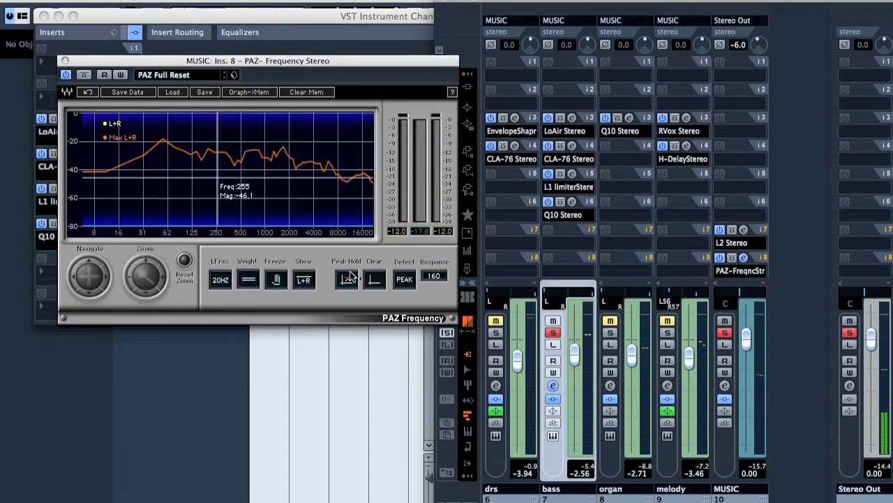
click(373, 279)
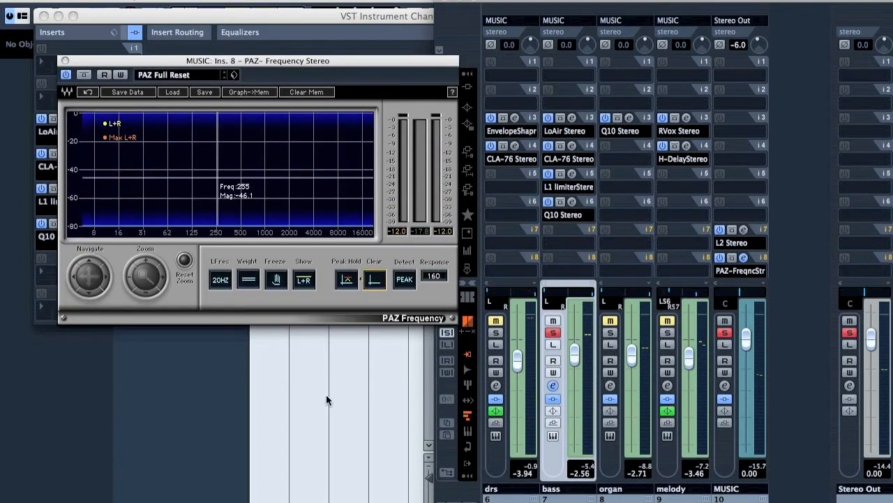
Step: Play the soloed bass, store its spectrum in the analyzer's memory, and clear the held peaks
key(space)
click(251, 93)
click(373, 279)
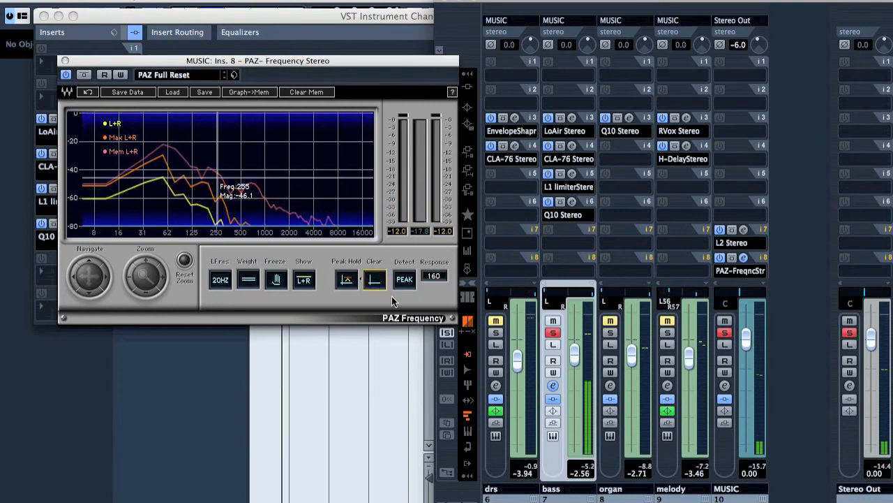
click(347, 279)
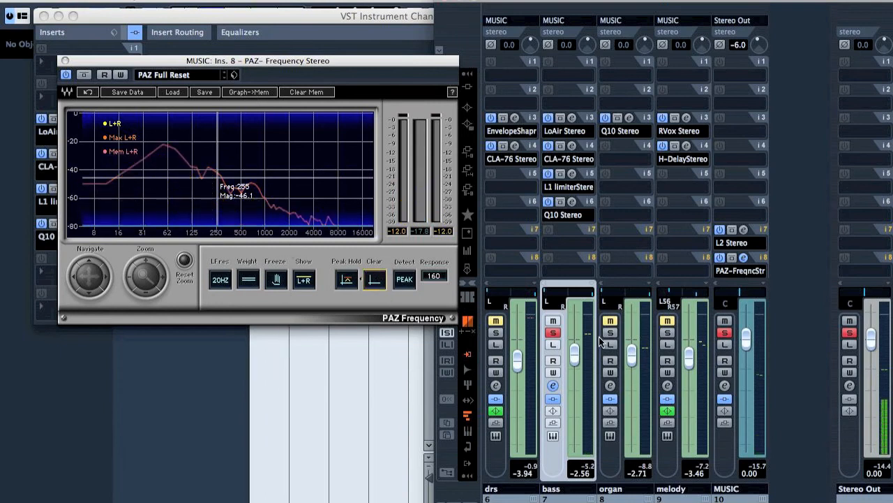
Step: Solo and play the organ instead of the bass, and place the analyzer's cursor where its curve crosses the stored bass curve
click(553, 333)
click(609, 333)
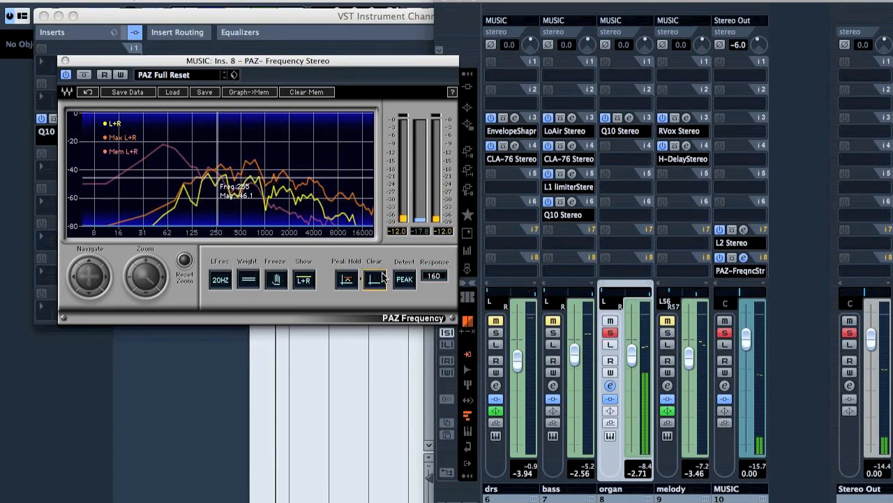
key(space)
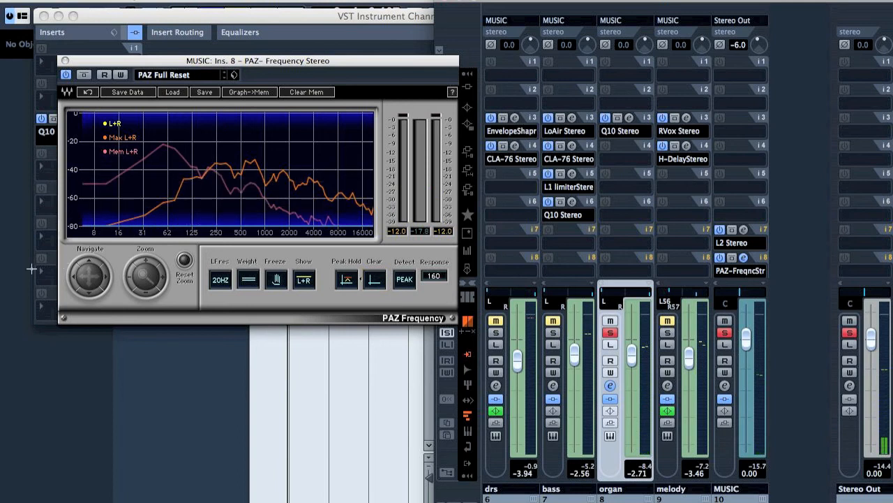
click(201, 174)
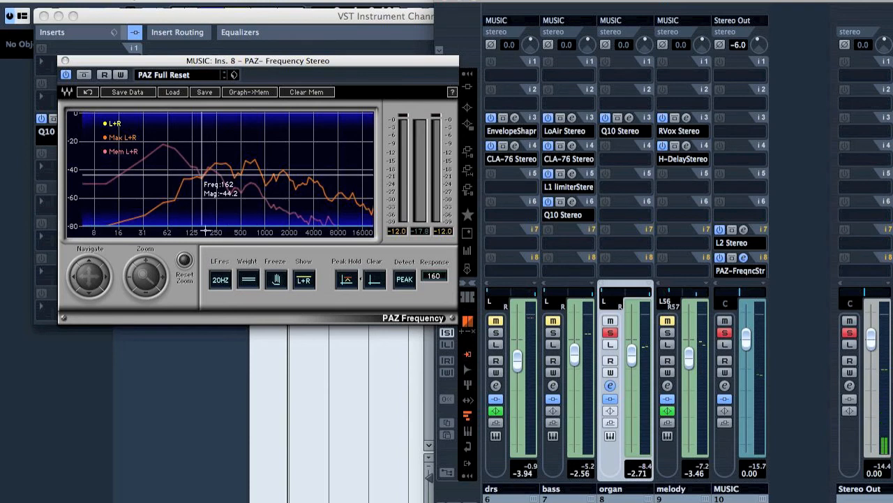
Step: Store the organ's spectrum in the analyzer's memory, clear the held peaks, and play the melody soloed for comparison
click(247, 92)
click(376, 280)
click(611, 332)
click(667, 333)
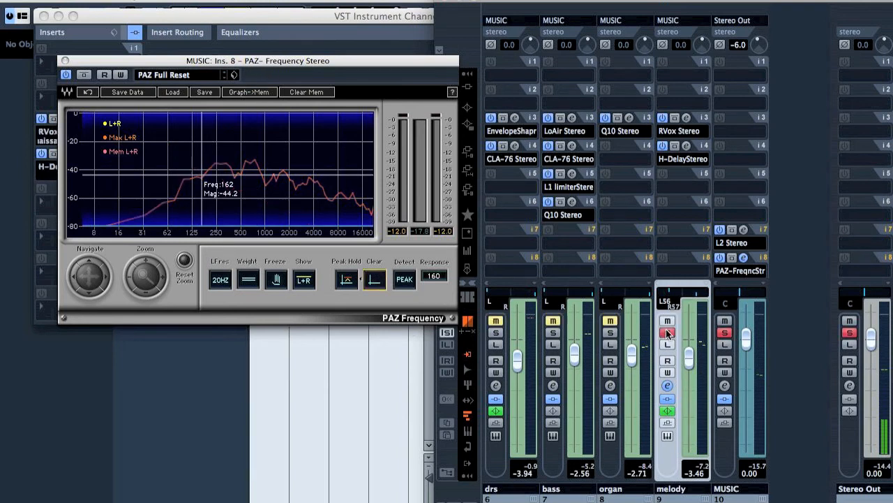
key(space)
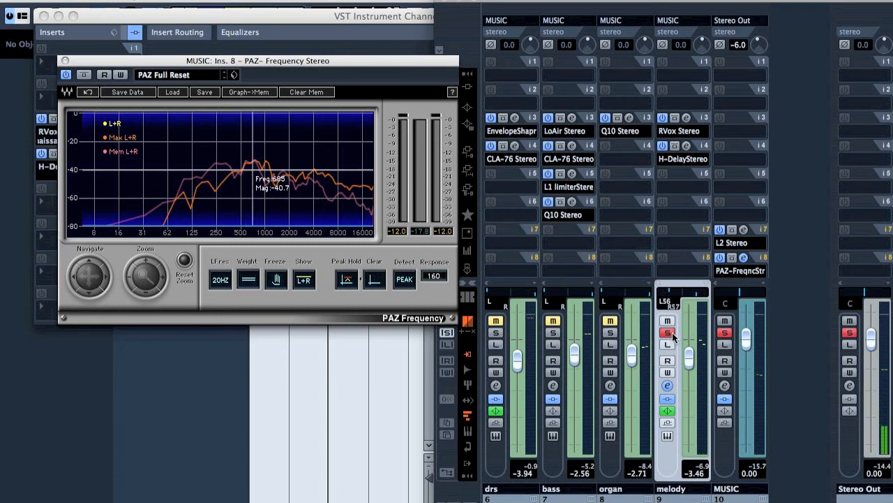
Step: Remove the melody's solo, open its channel settings, and move the analyzer clear of the equalizer curve
click(668, 332)
click(667, 386)
drag(228, 61, 635, 153)
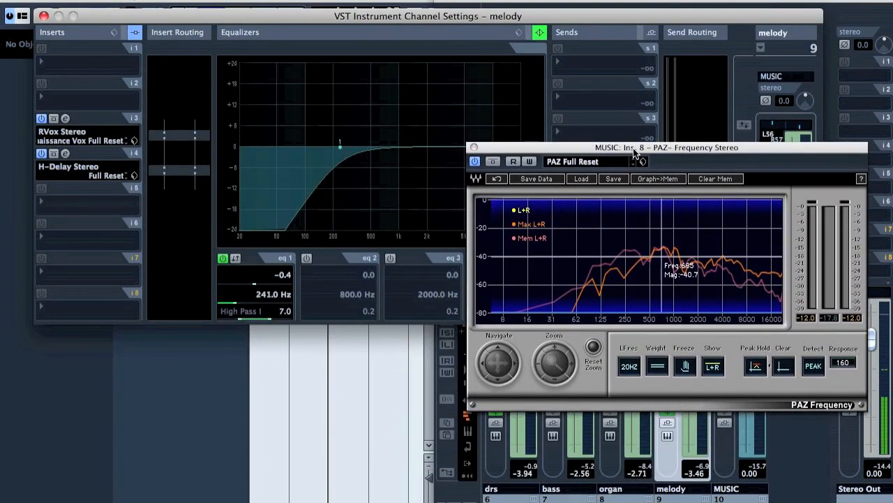
Step: Enable EQ band 2 on the melody as Parametric I and boost it by 5.0 dB at 796 Hz
click(306, 258)
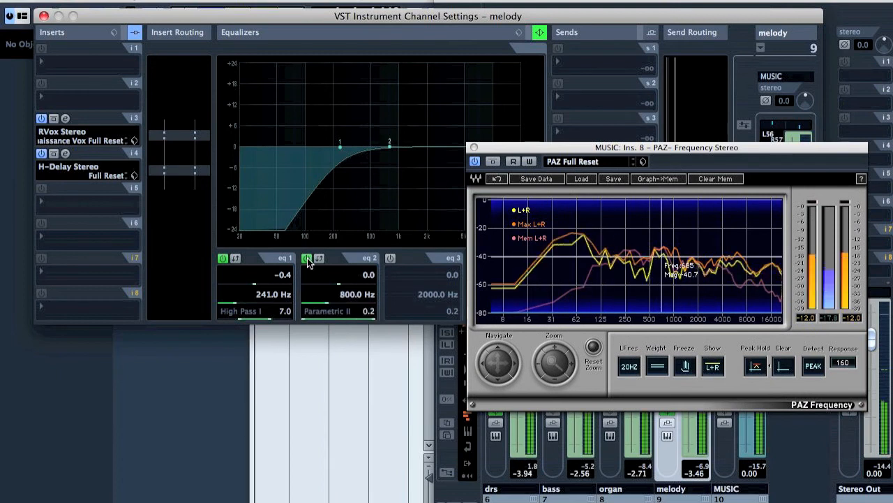
drag(389, 149, 390, 124)
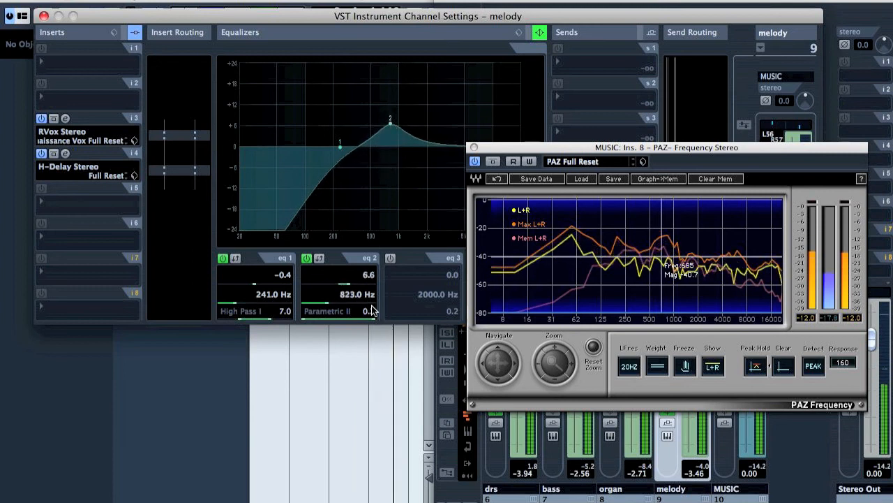
click(340, 311)
click(342, 323)
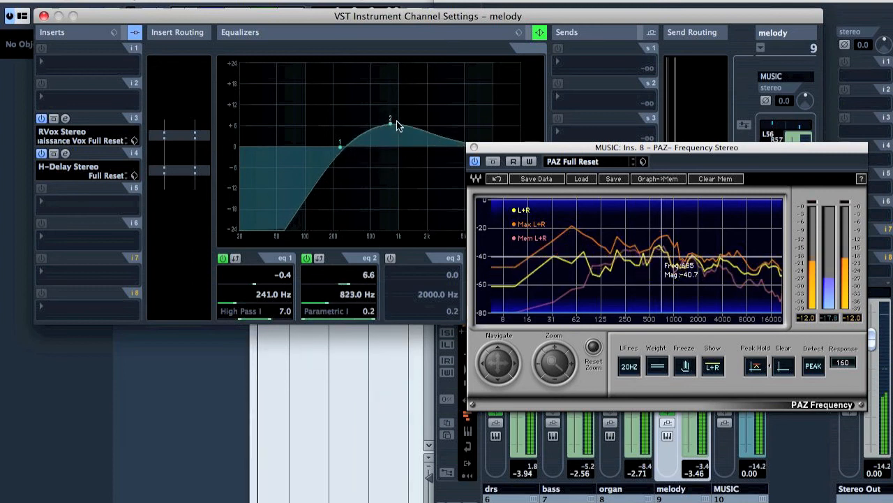
drag(390, 124, 389, 128)
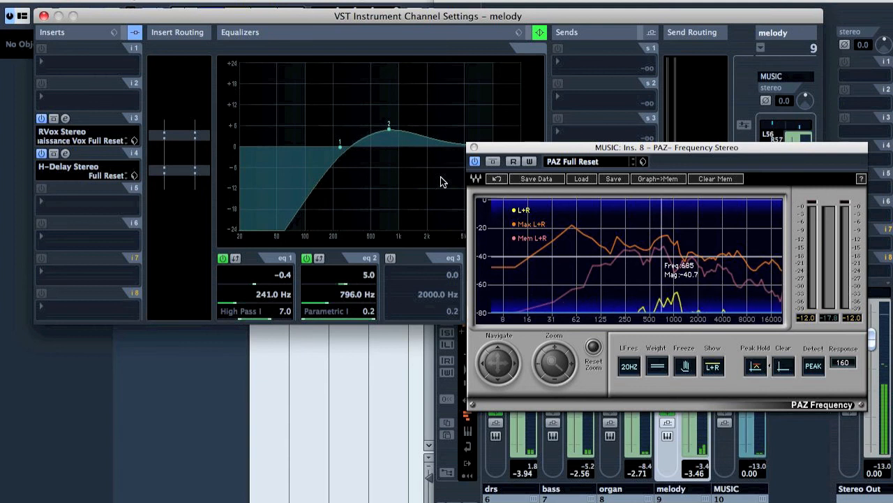
Step: Clear the analyzer's held peaks and close both the analyzer and the melody's channel settings
click(783, 369)
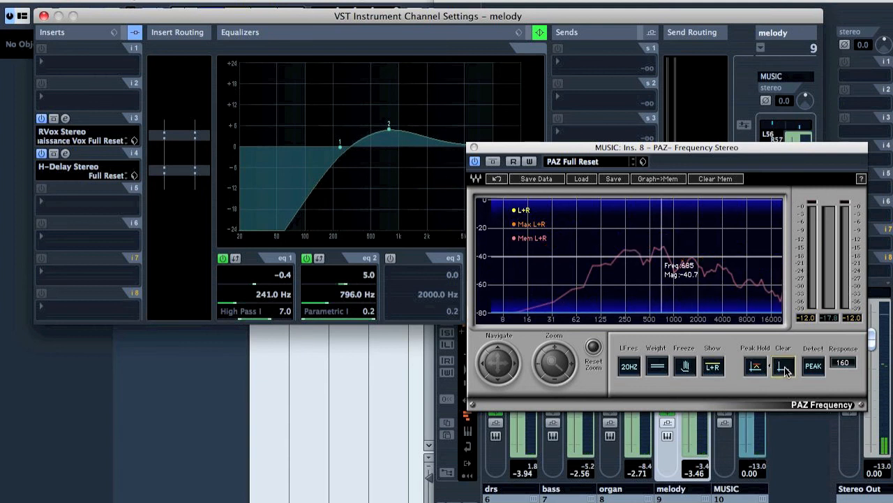
click(474, 148)
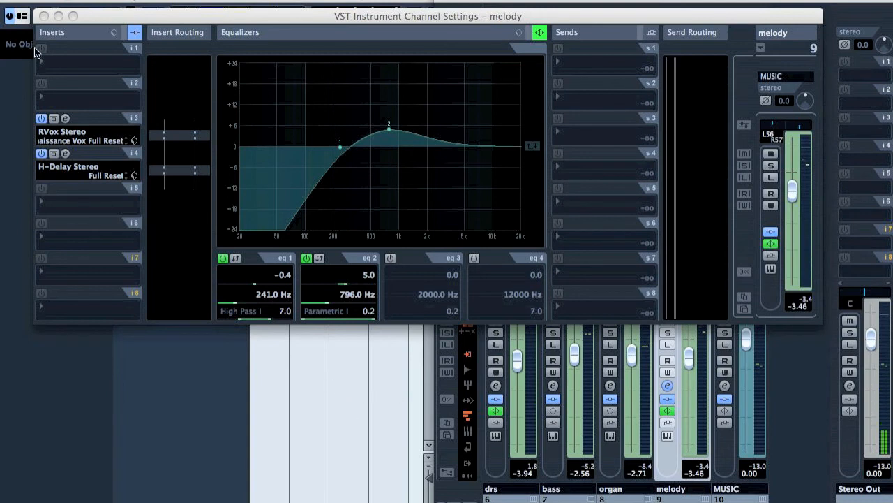
click(44, 15)
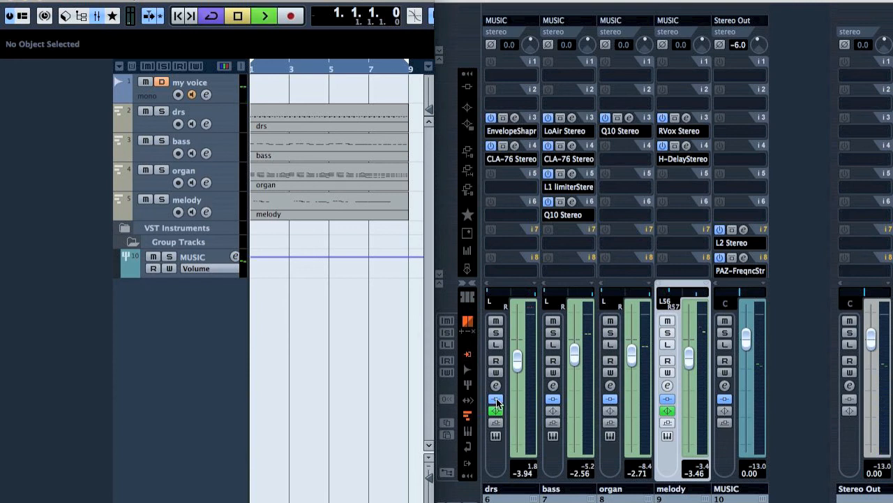
Step: Bypass the inserts on drs, bass, organ and melody plus the drs and melody EQ, and play the unprocessed mix from the start
key(space)
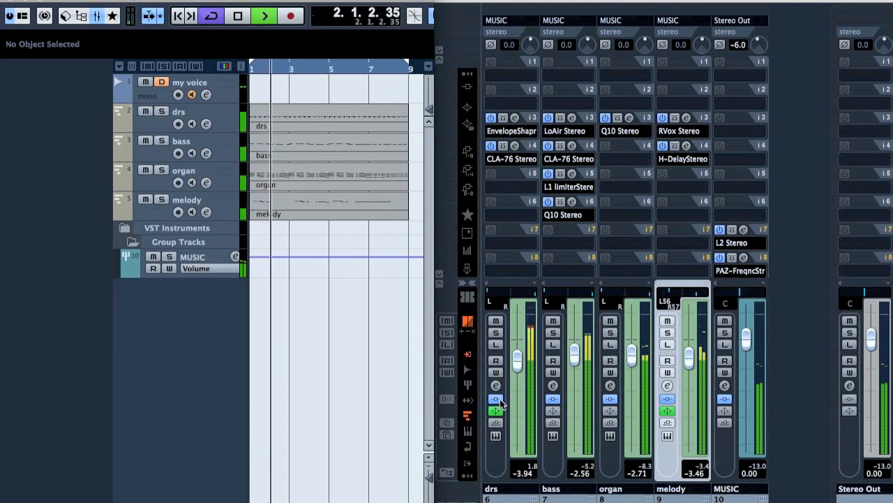
key(space)
click(499, 403)
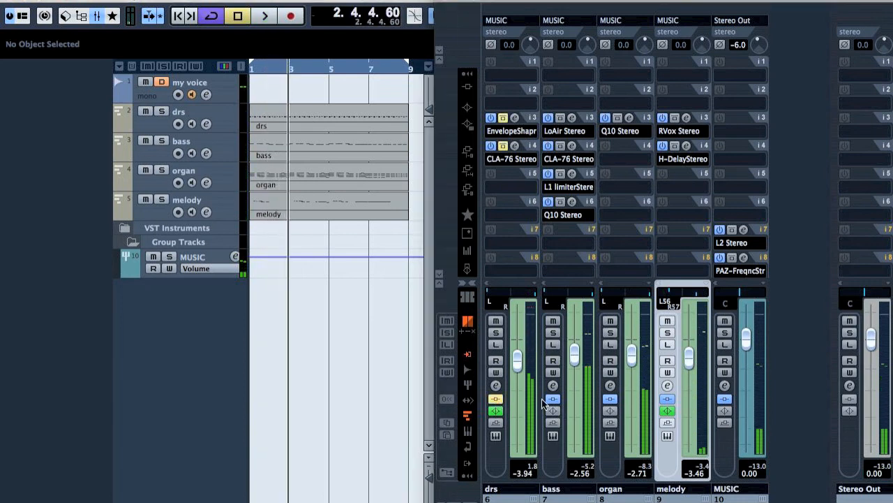
click(553, 400)
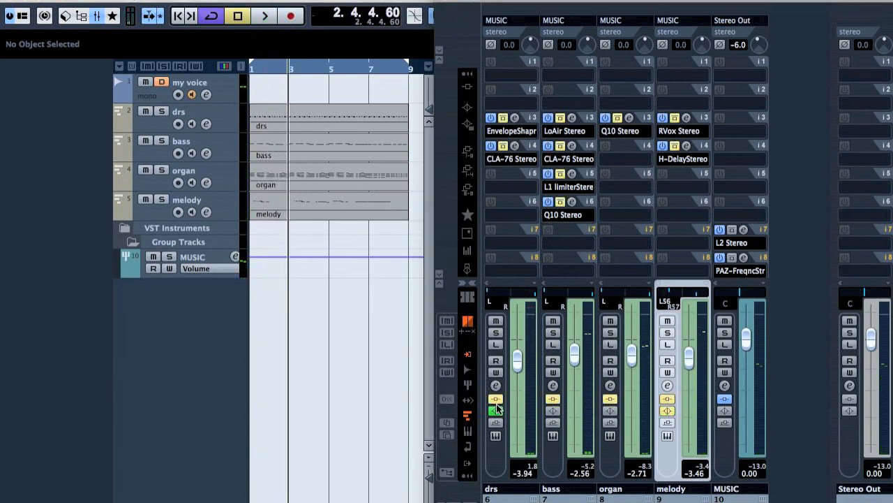
key(Home)
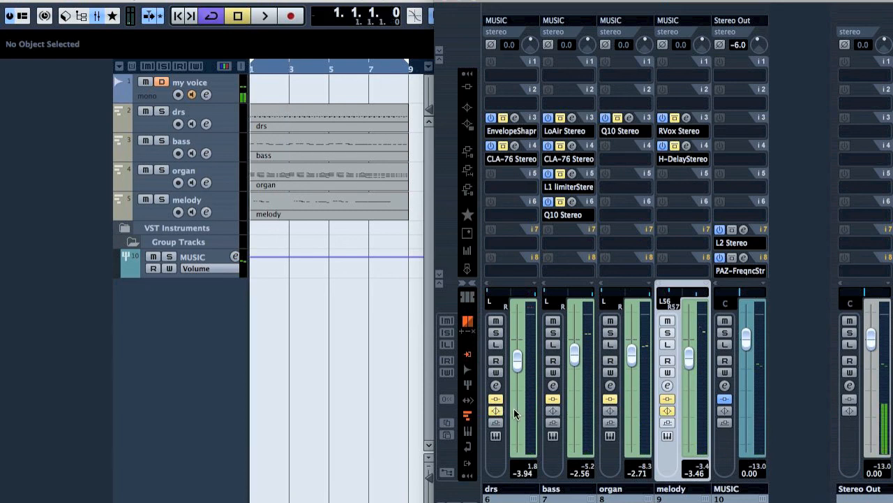
key(space)
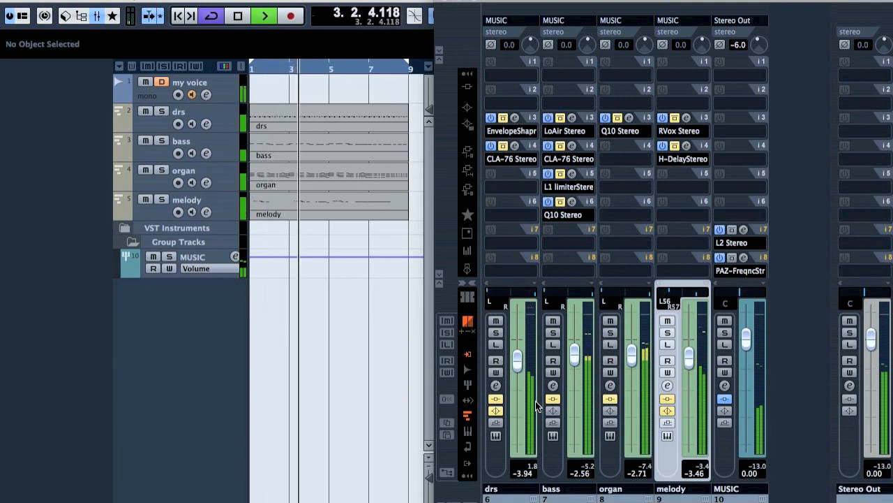
Step: Reactivate the inserts on all four instrument channels and the EQ on drs and melody during playback to hear the processed mix
click(496, 399)
click(553, 399)
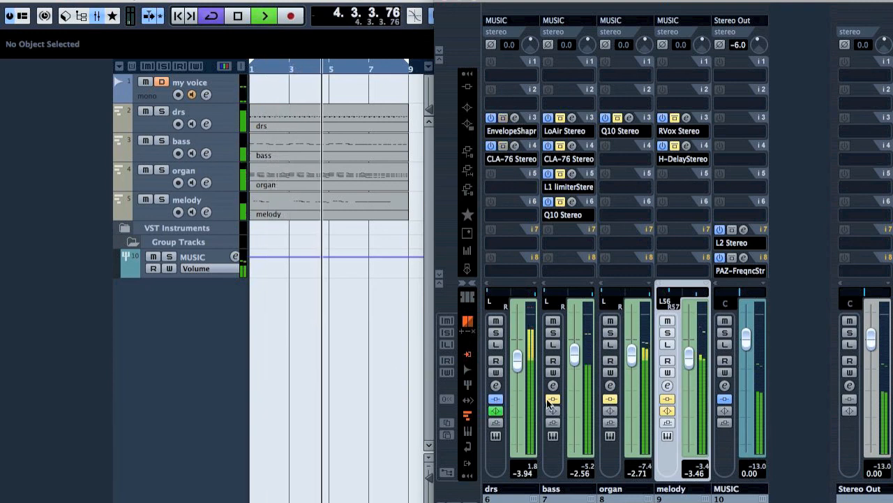
click(610, 399)
click(667, 399)
click(668, 412)
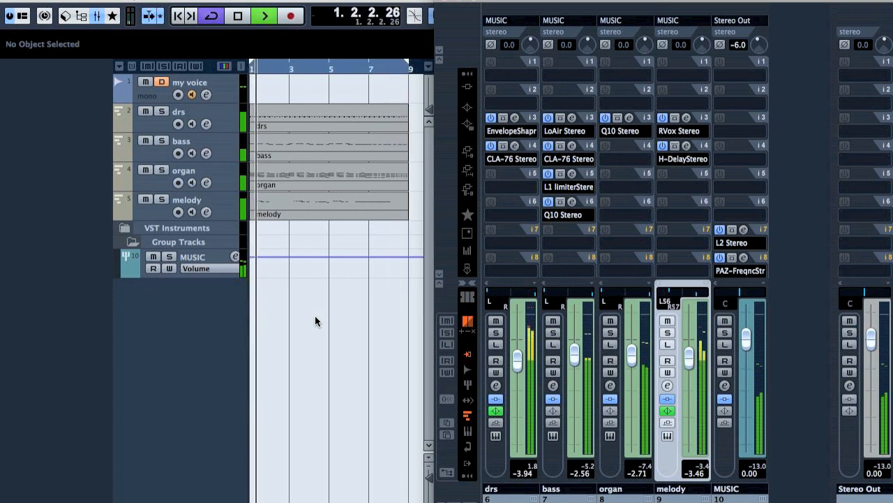
Step: Stop playback, bypass the four instrument channels' inserts and the drs and melody EQ again, and replay from the start
key(space)
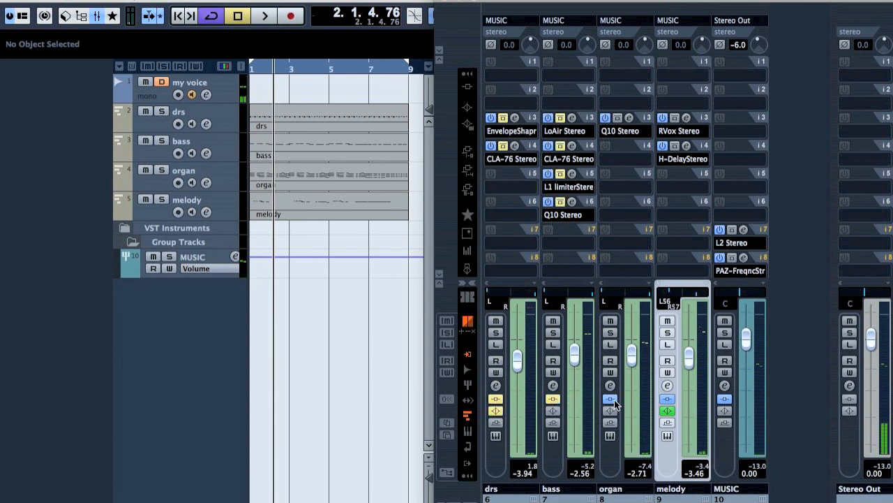
key(period)
key(space)
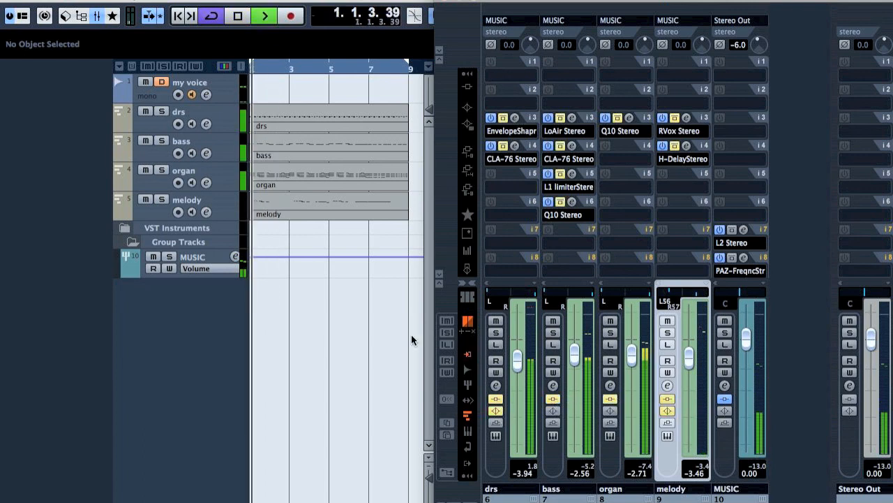